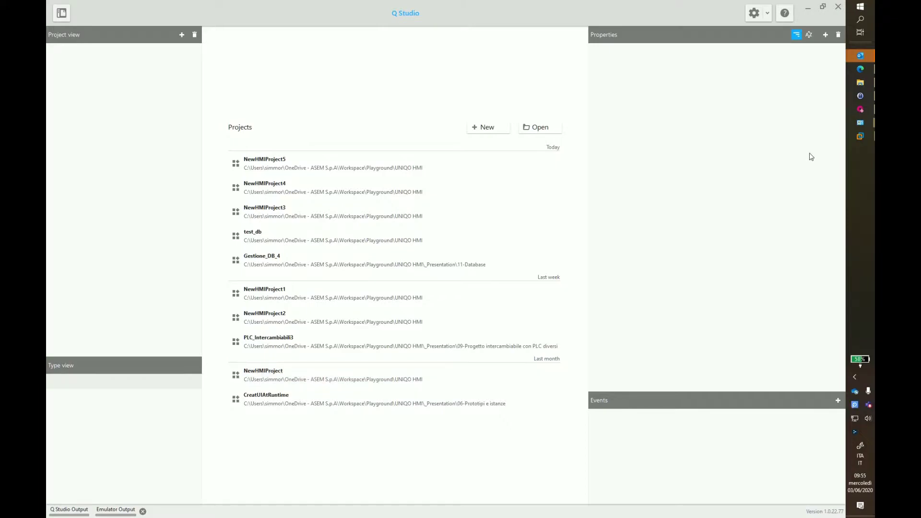
In the SQL Server VM, create database UNIQO7 from Object Explorer's Databases node
{"action": "mouse_move", "coordinate": [862, 137]}
{"action": "left_click", "coordinate": [799, 177]}
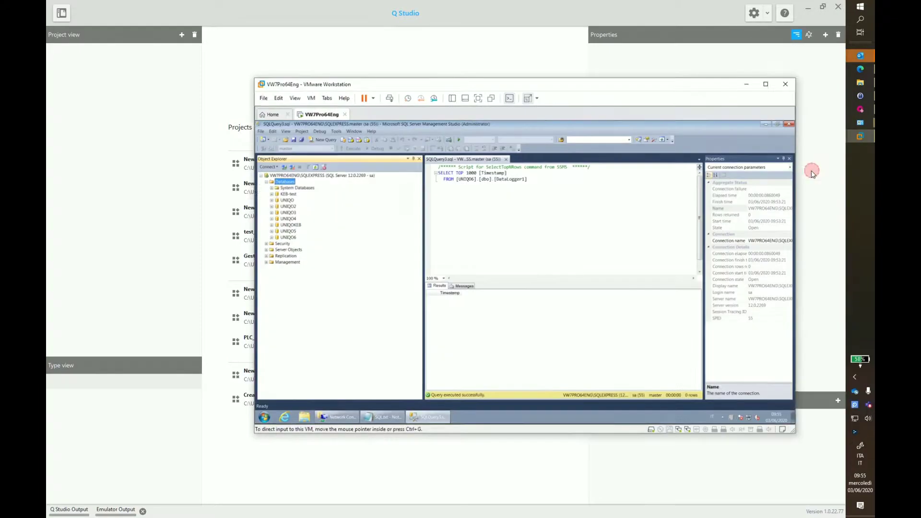
{"action": "left_click_drag", "start_coordinate": [613, 91], "coordinate": [581, 92]}
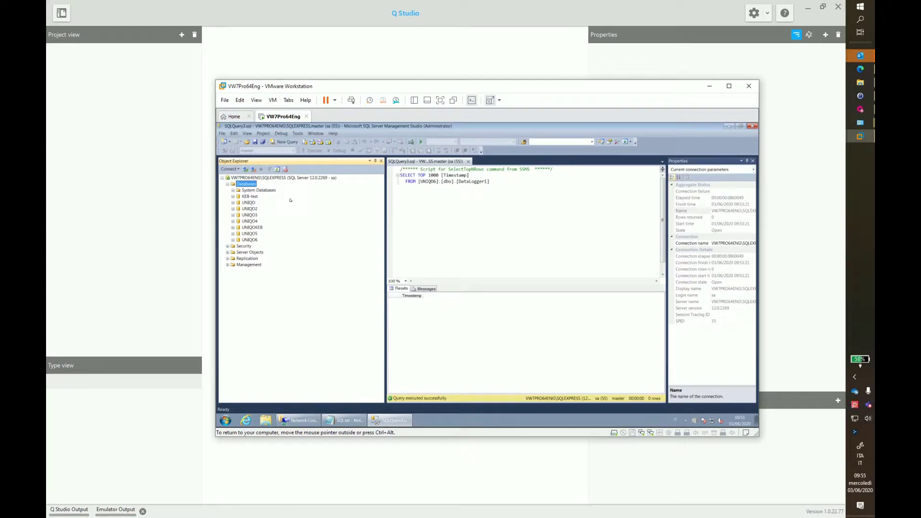
{"action": "right_click", "coordinate": [249, 184]}
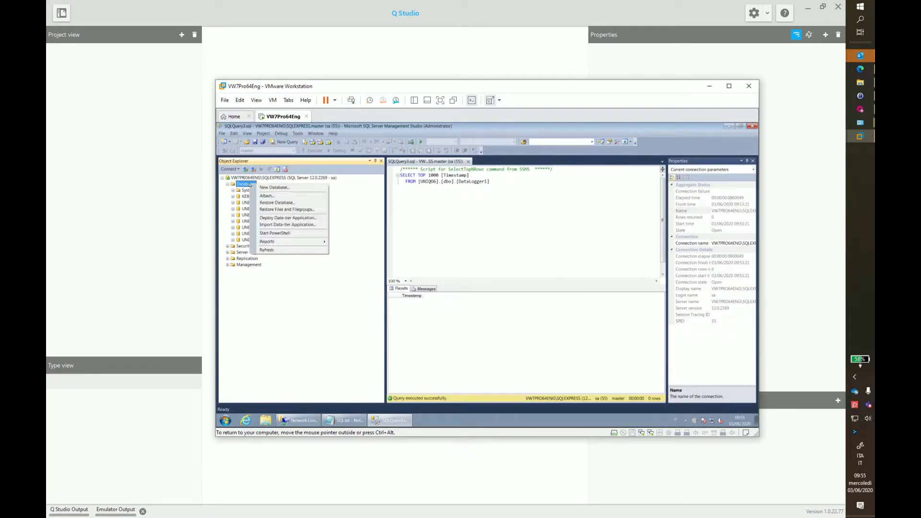
{"action": "left_click", "coordinate": [300, 188]}
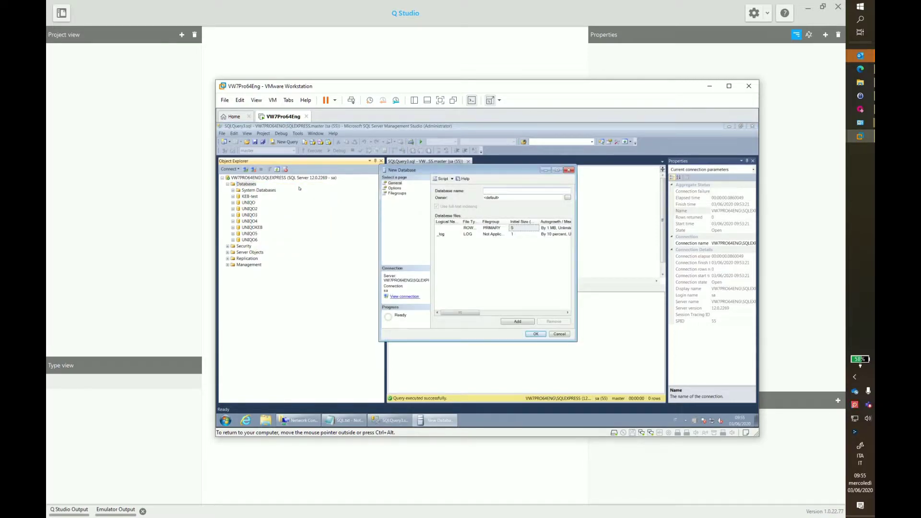
{"action": "type", "text": "UNIQO7"}
{"action": "left_click", "coordinate": [533, 334]}
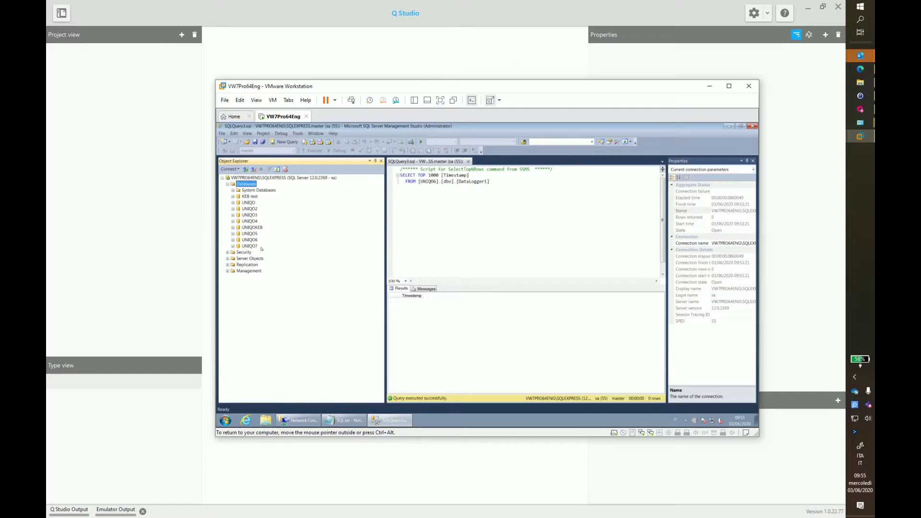
Create a new HMI project, NewHMIProject6, with default settings
{"action": "left_click", "coordinate": [285, 16]}
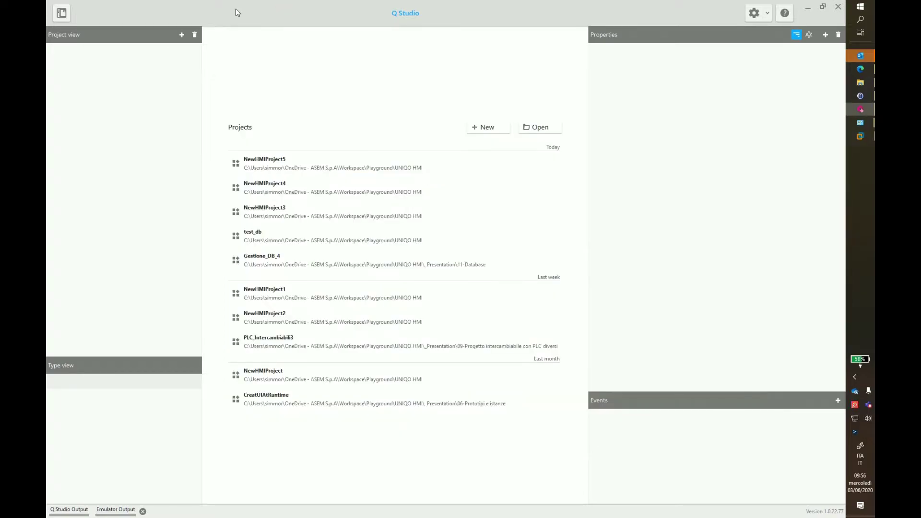
{"action": "left_click", "coordinate": [62, 13]}
{"action": "left_click", "coordinate": [82, 30]}
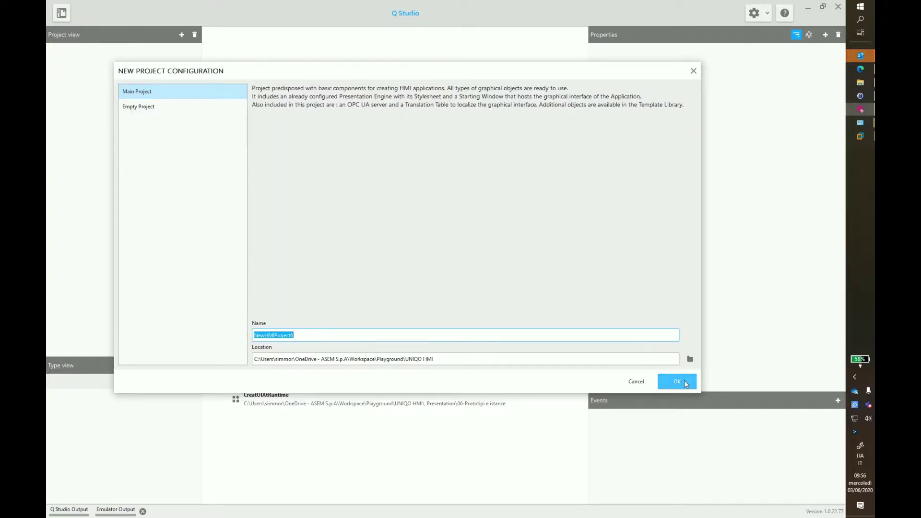
{"action": "left_click", "coordinate": [683, 380]}
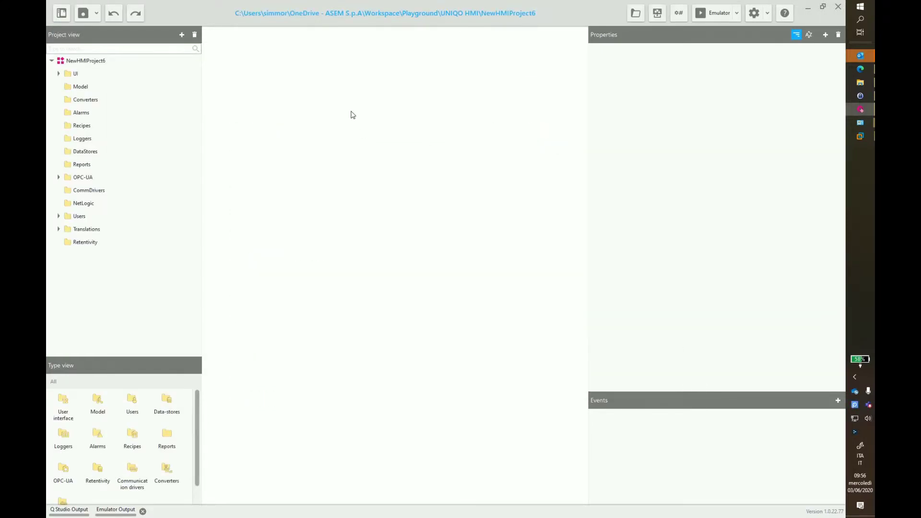
Add Variable1 (Int32, value 0) to the project's Model folder
{"action": "left_click", "coordinate": [82, 91]}
{"action": "right_click", "coordinate": [82, 91]}
{"action": "mouse_move", "coordinate": [123, 98]}
{"action": "left_click", "coordinate": [181, 108]}
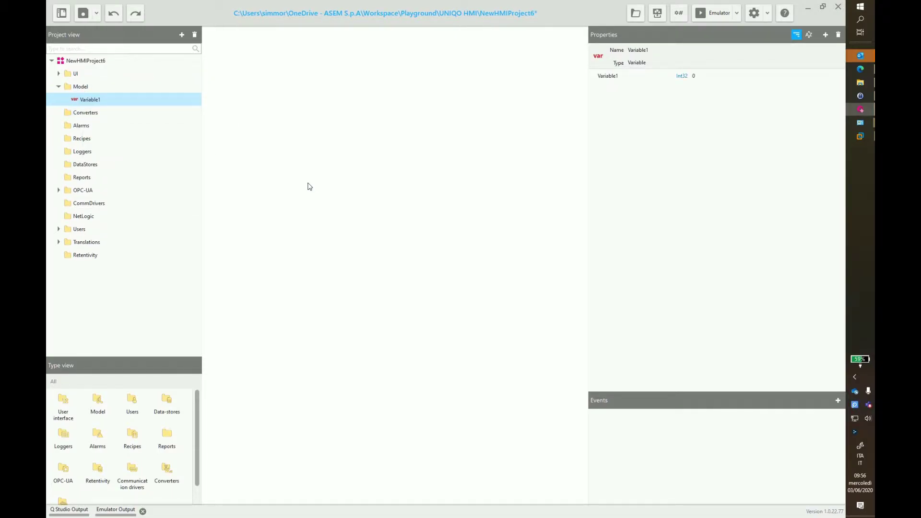
Create DataLogger1 under Loggers and link Variable1 as its VariableToLog1 entry
{"action": "right_click", "coordinate": [100, 154]}
{"action": "mouse_move", "coordinate": [131, 159]}
{"action": "left_click", "coordinate": [198, 158]}
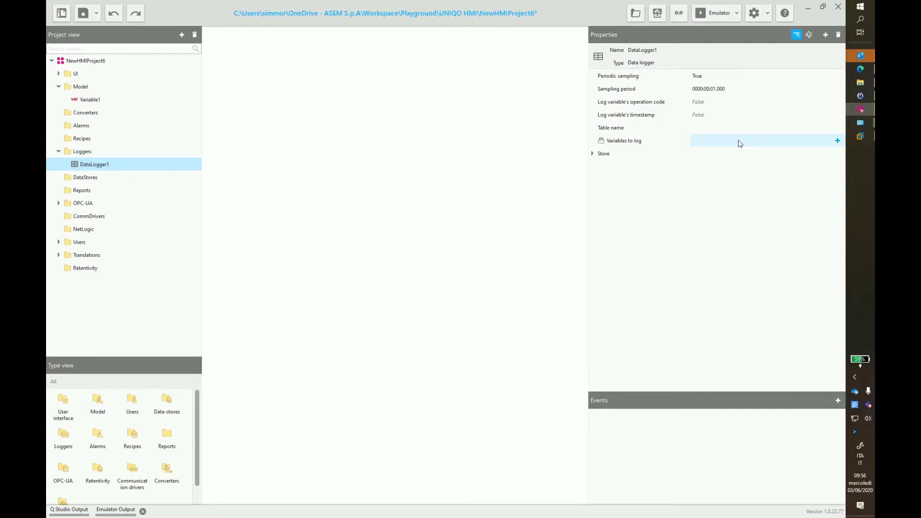
{"action": "left_click", "coordinate": [838, 140]}
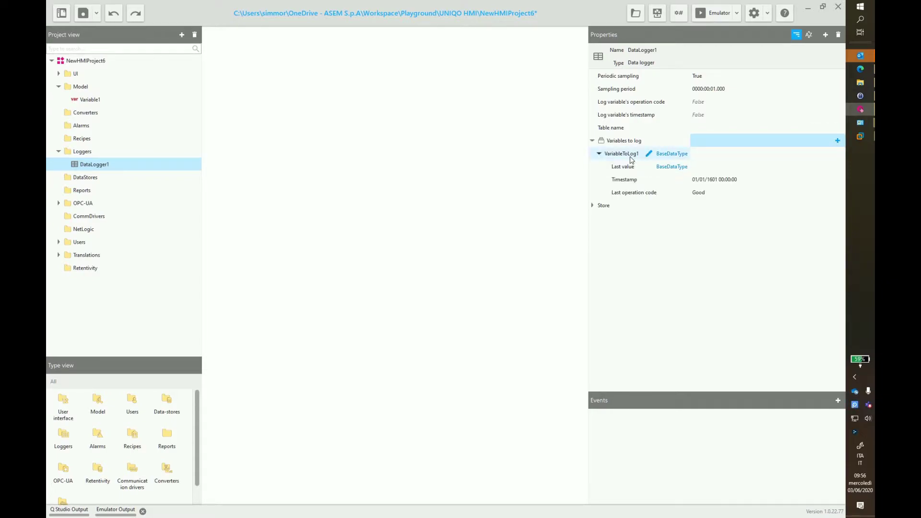
{"action": "left_click_drag", "start_coordinate": [89, 100], "coordinate": [797, 155]}
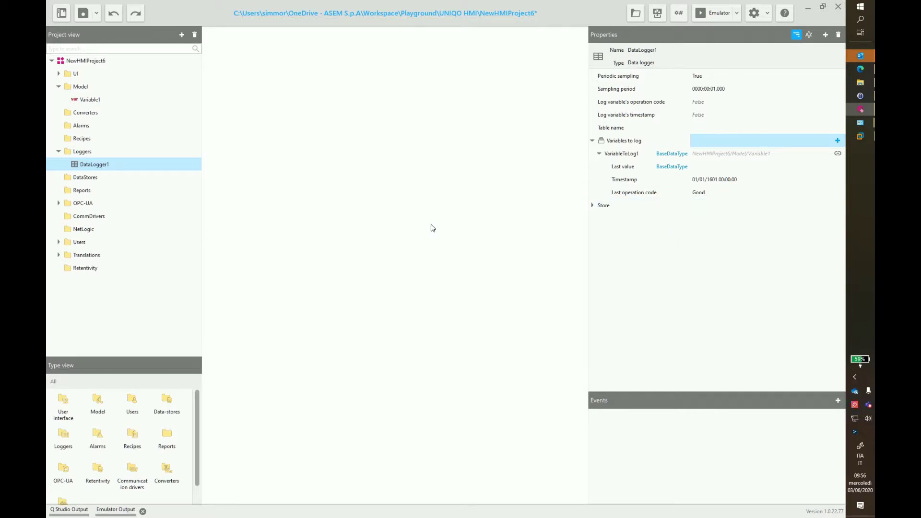
Add OdbcDatabase1 under DataStores and set its DBMS Type to SQL Server
{"action": "left_click", "coordinate": [96, 178]}
{"action": "right_click", "coordinate": [95, 178]}
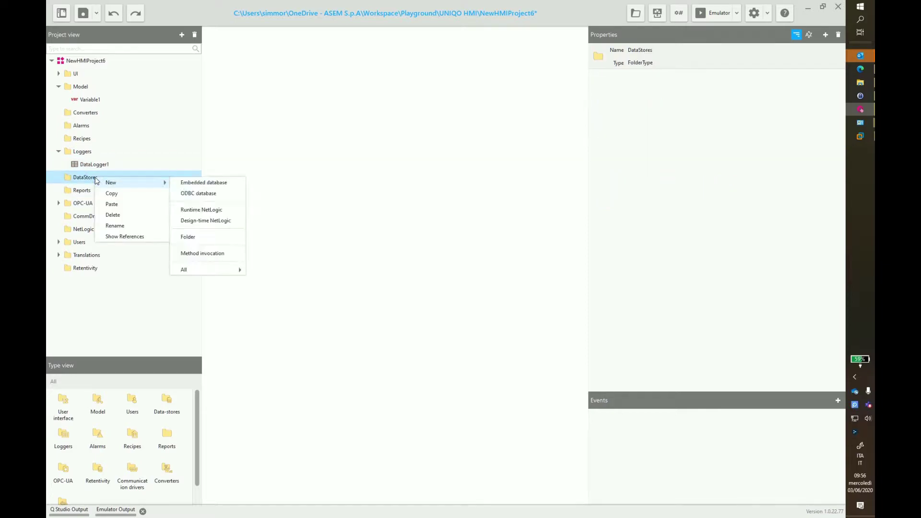
{"action": "left_click", "coordinate": [232, 194]}
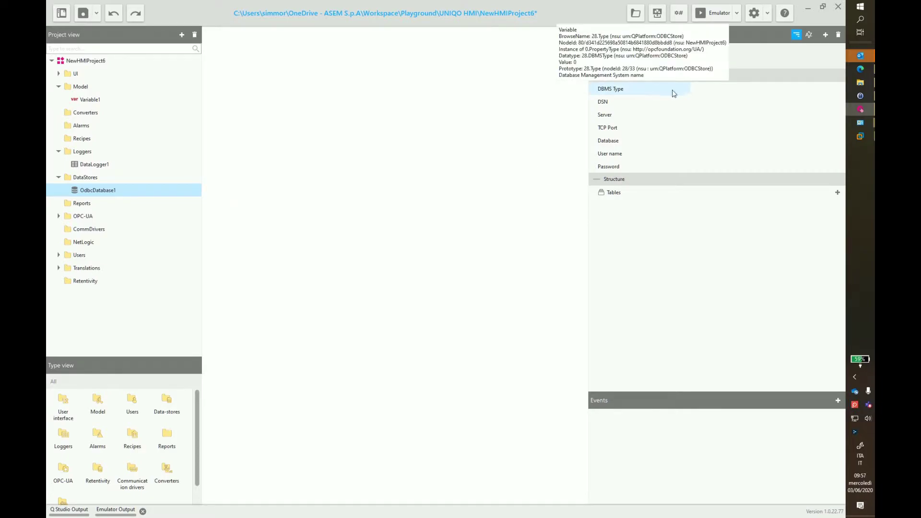
{"action": "left_click", "coordinate": [830, 89]}
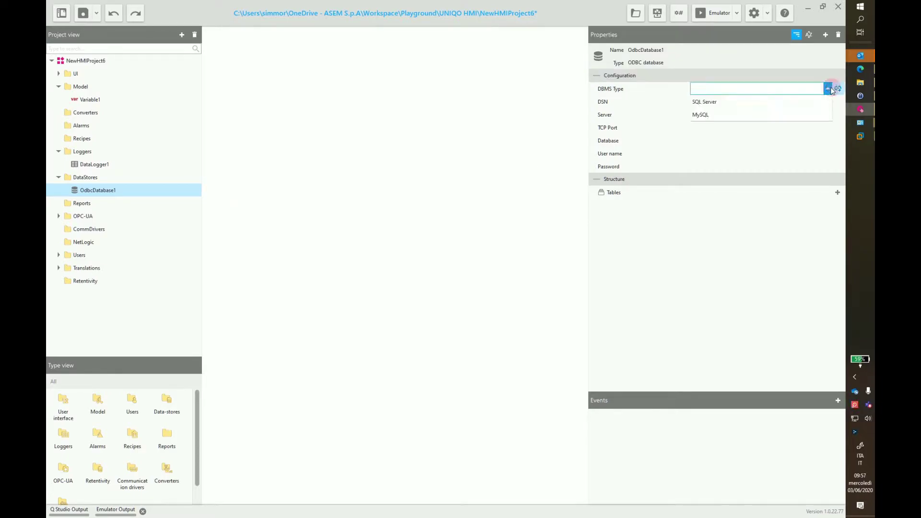
{"action": "left_click", "coordinate": [758, 105]}
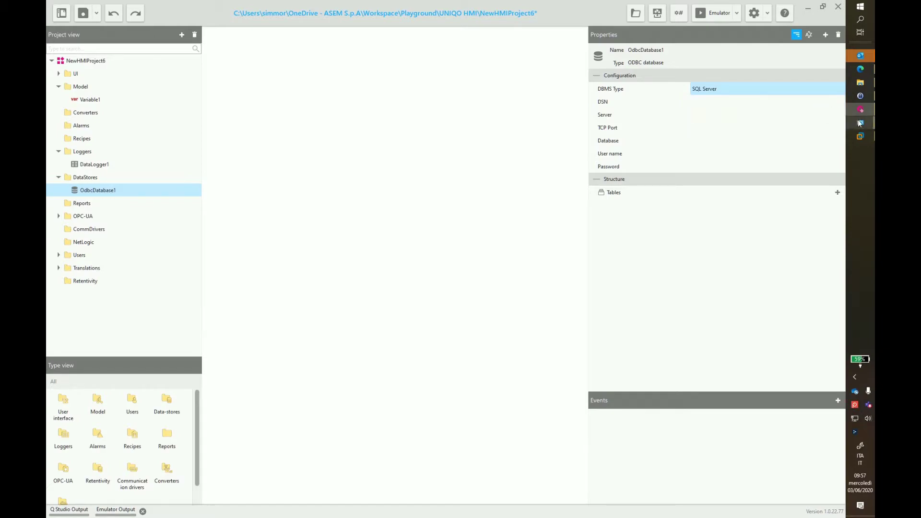
Launch ODBC Data Sources (64-bit) from Control Panel's Administrative Tools
{"action": "mouse_move", "coordinate": [860, 123]}
{"action": "left_click", "coordinate": [810, 101]}
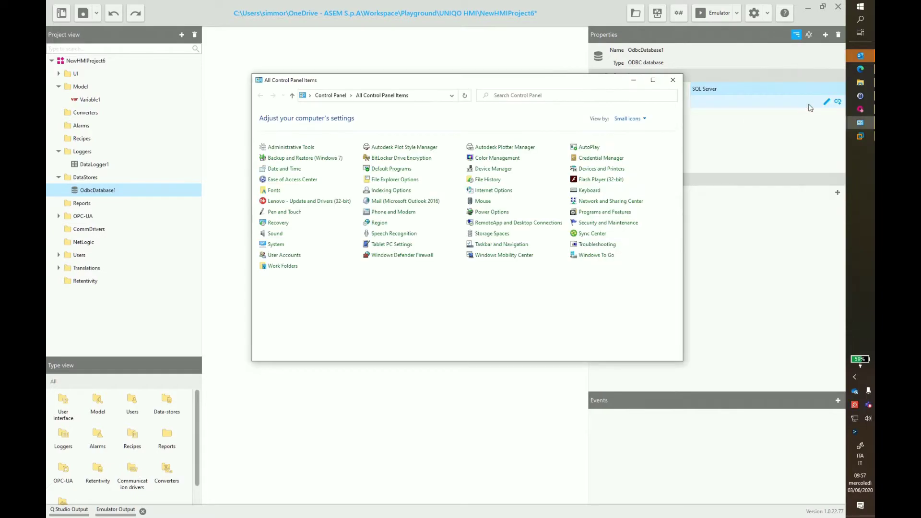
{"action": "left_click_drag", "start_coordinate": [477, 81], "coordinate": [456, 98]}
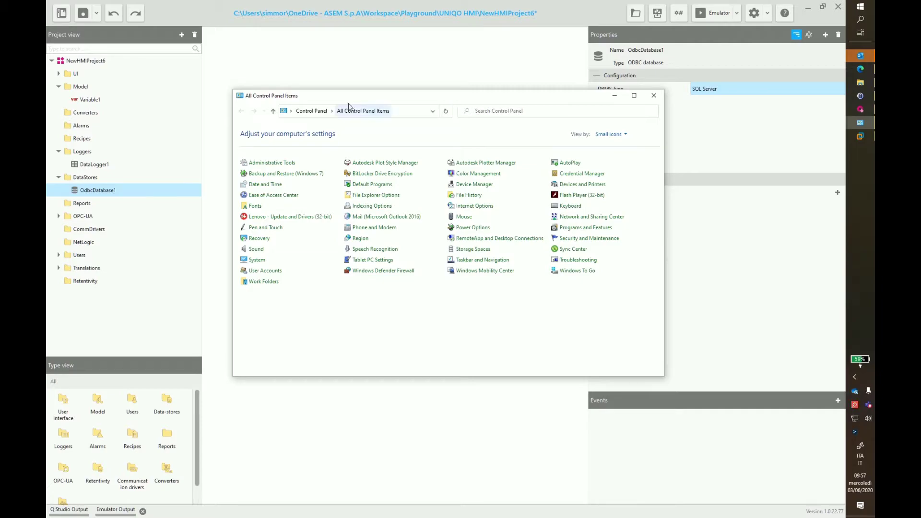
{"action": "left_click", "coordinate": [282, 164]}
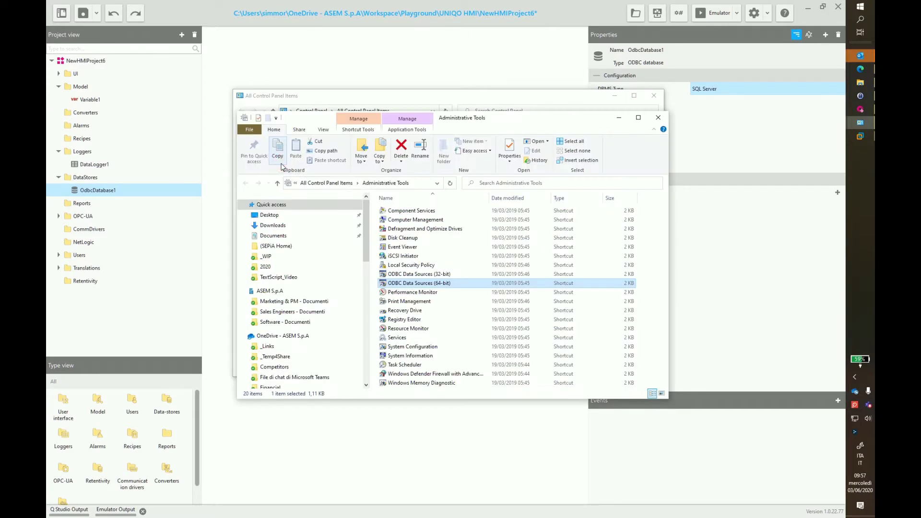
{"action": "left_click_drag", "start_coordinate": [519, 119], "coordinate": [524, 146]}
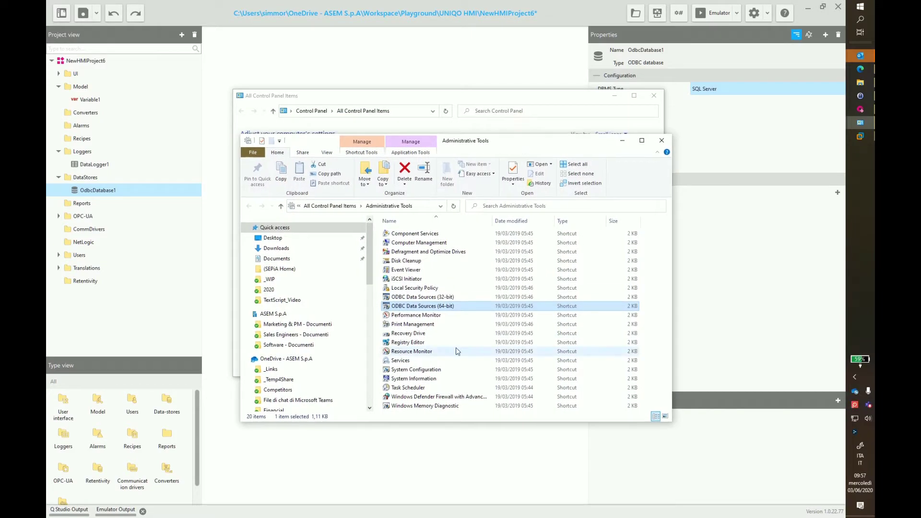
{"action": "double_click", "coordinate": [457, 307]}
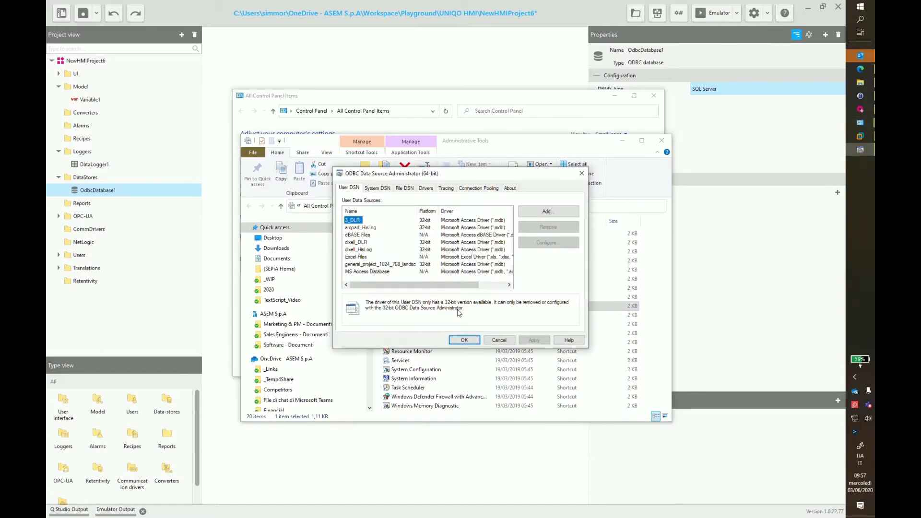
Add a SQL Server system DSN named UNIQO_connector, described 'My description', then switch to the VM
{"action": "left_click", "coordinate": [373, 188]}
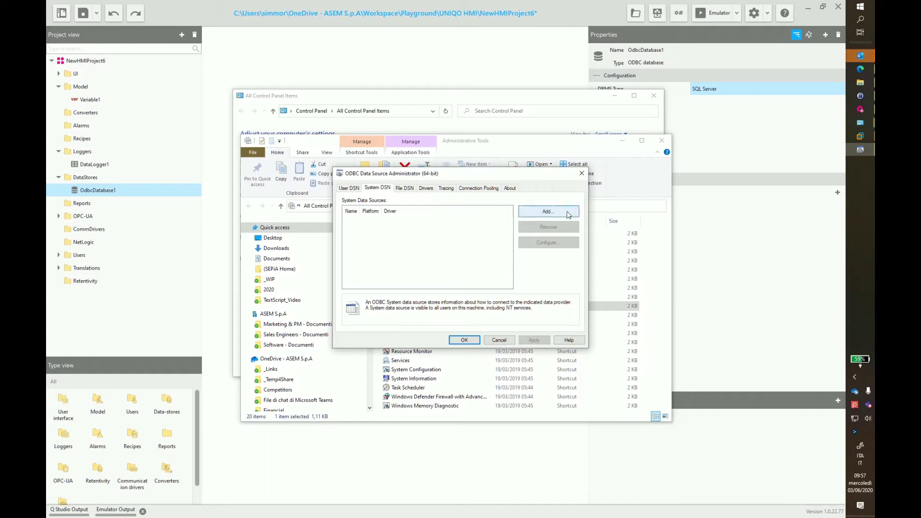
{"action": "left_click", "coordinate": [568, 215]}
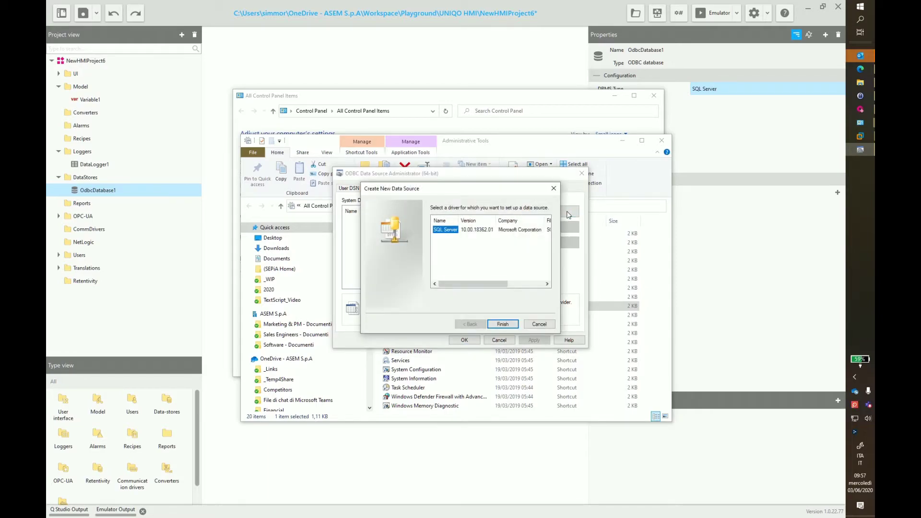
{"action": "left_click", "coordinate": [502, 324]}
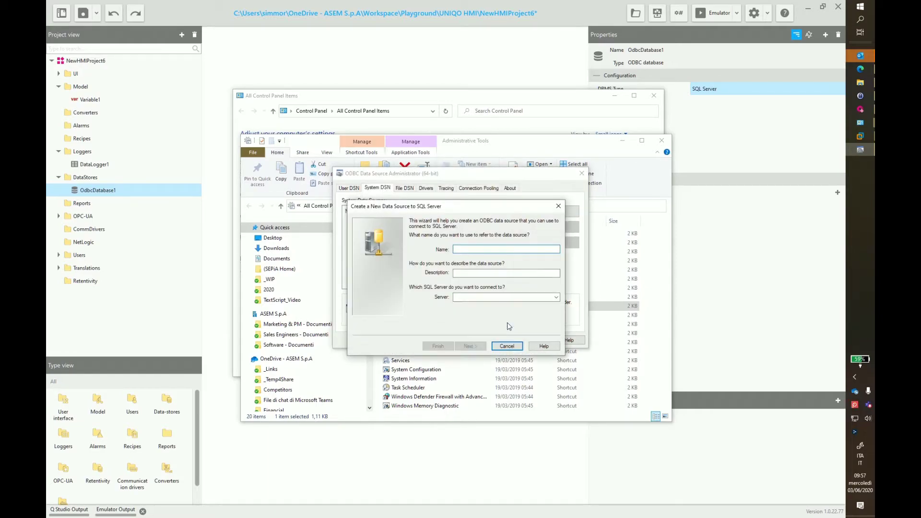
{"action": "left_click", "coordinate": [470, 249]}
{"action": "type", "text": "UNIQO"}
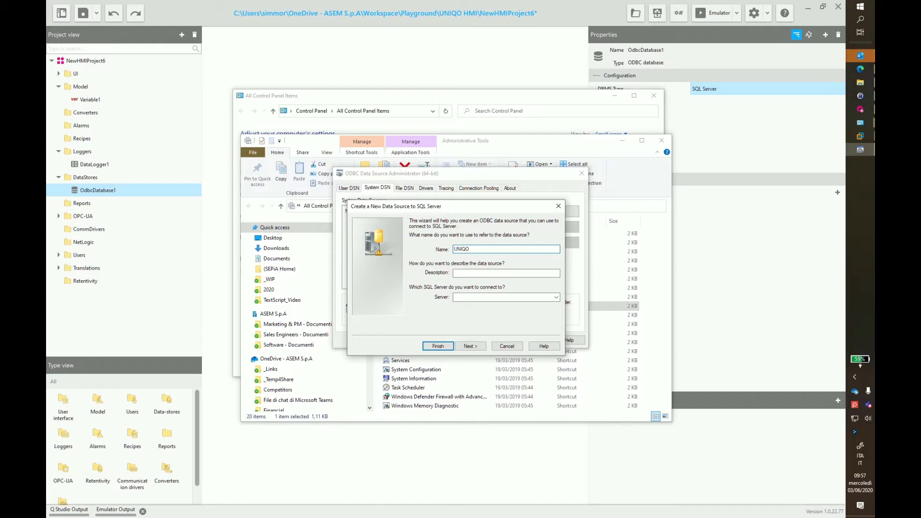
{"action": "type", "text": "_connect"}
{"action": "type", "text": "My descri"}
{"action": "type", "text": "ption"}
{"action": "left_click", "coordinate": [505, 296]}
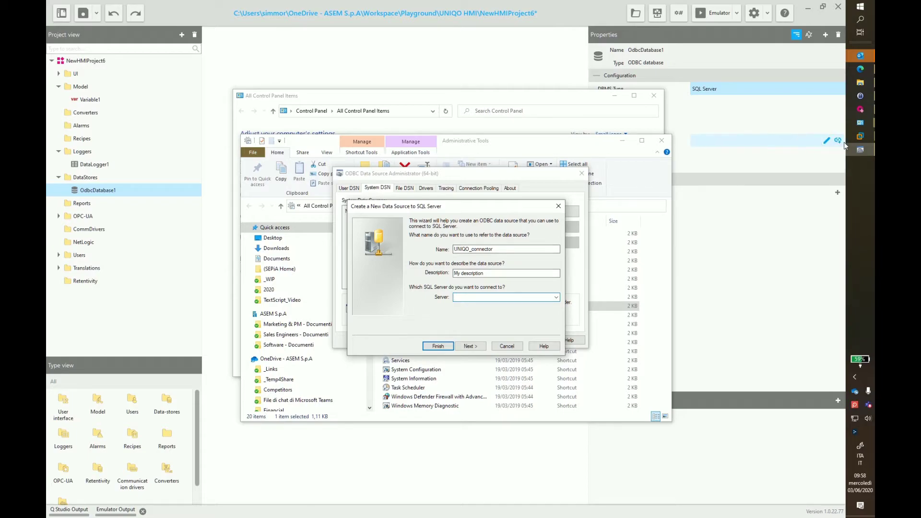
{"action": "left_click", "coordinate": [859, 137]}
{"action": "left_click", "coordinate": [799, 181]}
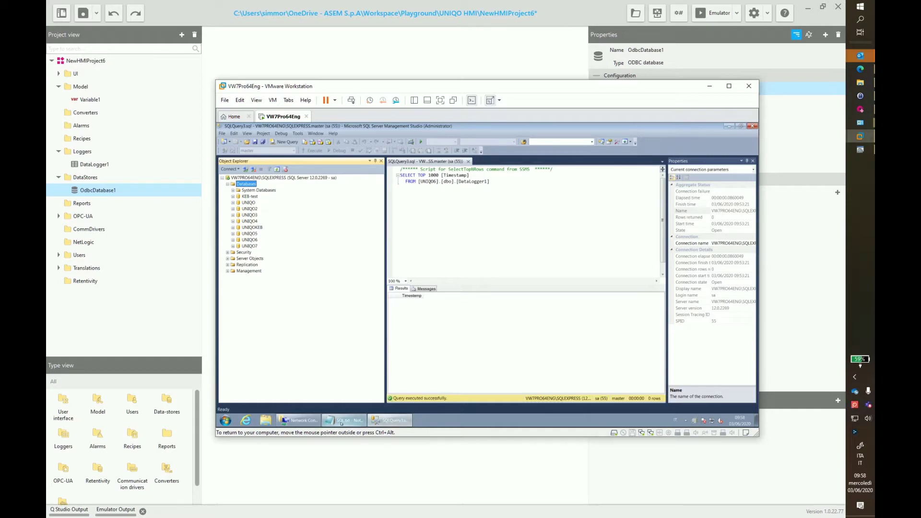
Look up the VM's IPv4 address in Local Area Connection 2's status details
{"action": "left_click", "coordinate": [297, 417]}
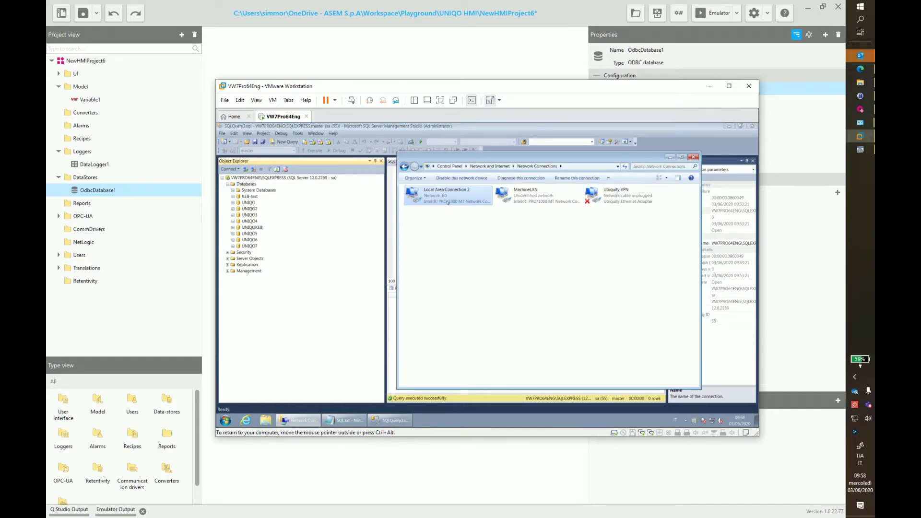
{"action": "right_click", "coordinate": [446, 202]}
{"action": "left_click", "coordinate": [463, 212]}
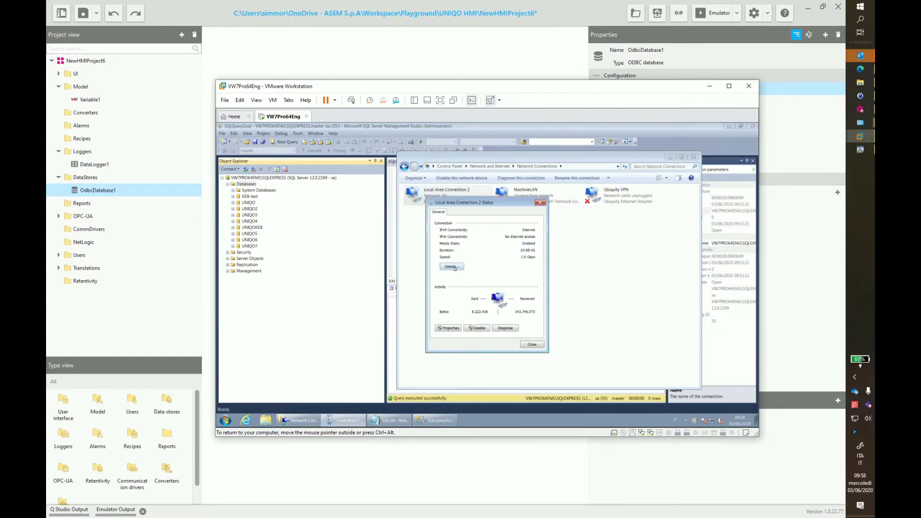
{"action": "left_click", "coordinate": [452, 267]}
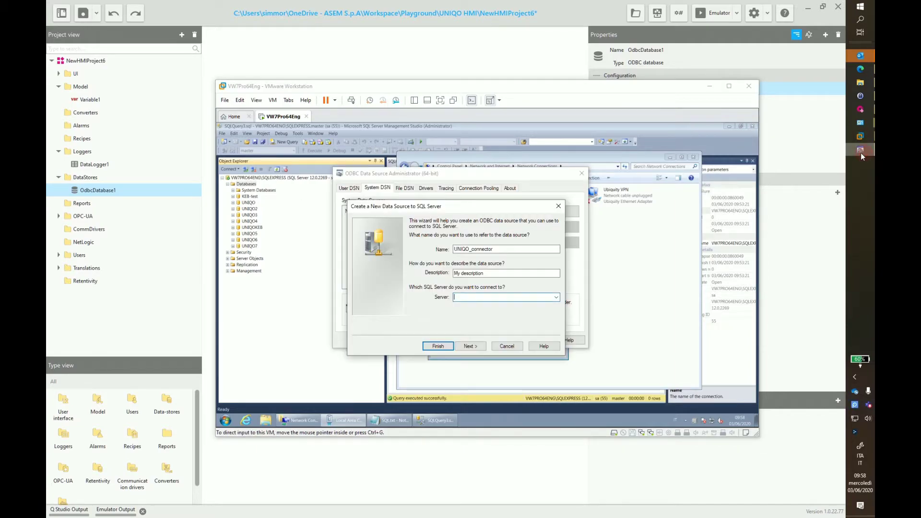
Enter DSN name UNIQO_connector, description 'My description', and server 192.168.119.140\SQLEXPRESS
{"action": "type", "text": "UNIQO_connector"}
{"action": "key", "text": "Tab"}
{"action": "type", "text": "My description192.168.119.140"}
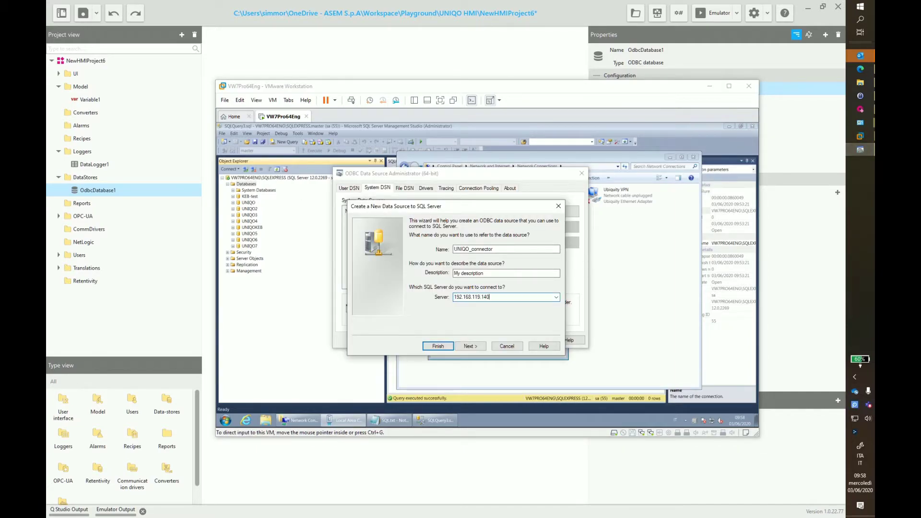
{"action": "type", "text": "\\SQLEXPRESS"}
Use SQL Server authentication with login sa and its password
{"action": "left_click", "coordinate": [481, 346]}
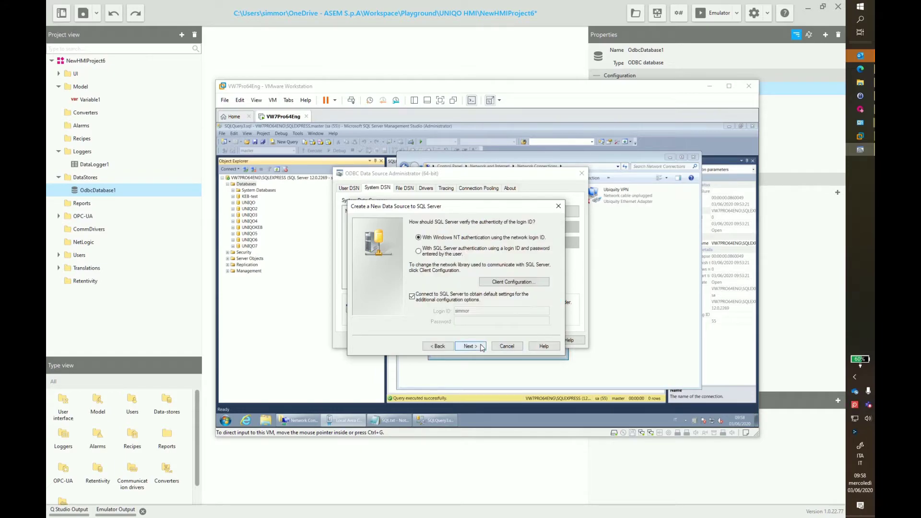
{"action": "left_click", "coordinate": [440, 251]}
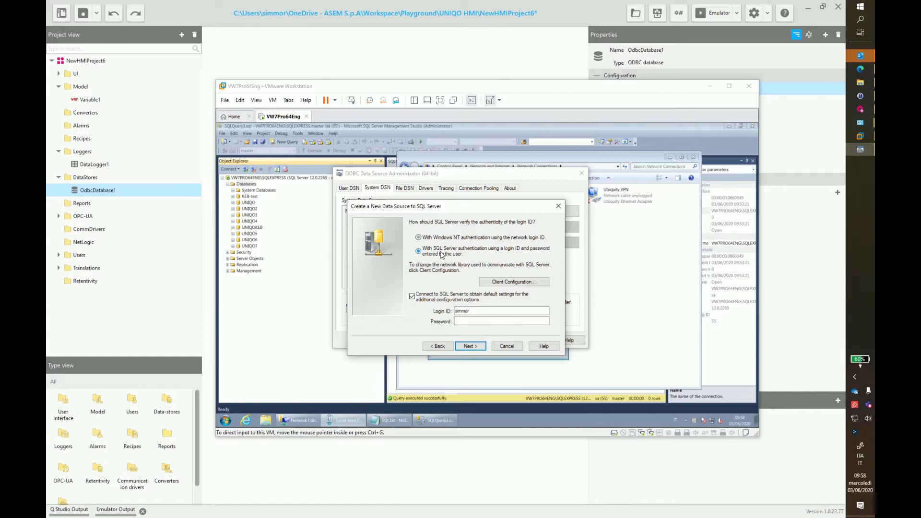
{"action": "double_click", "coordinate": [466, 312]}
{"action": "type", "text": "sa"}
{"action": "key", "text": "Tab"}
{"action": "type", "text": "********"}
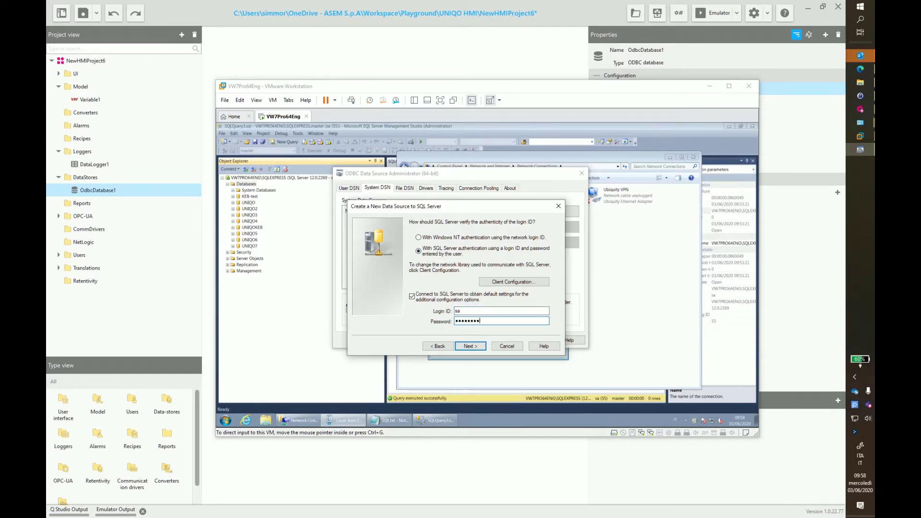
Change the DSN's default database to UNIQO7 and finish the wizard
{"action": "left_click", "coordinate": [479, 347]}
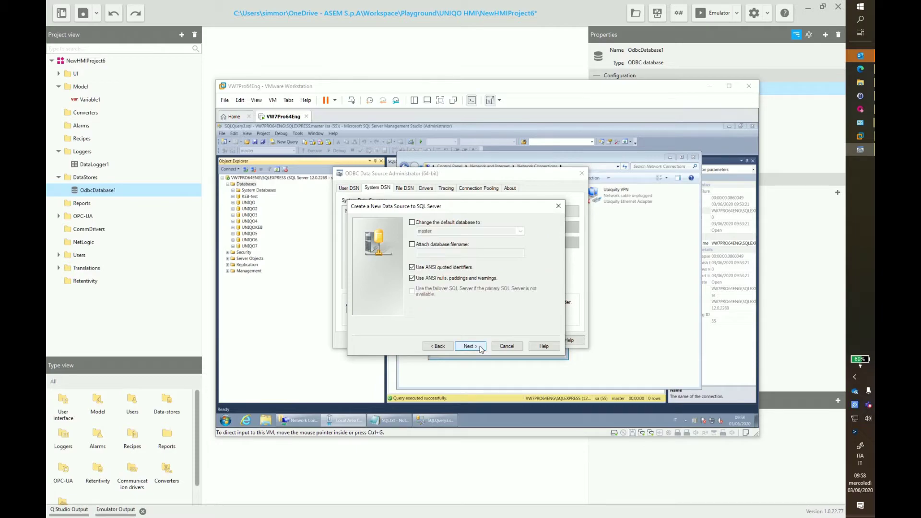
{"action": "left_click", "coordinate": [412, 223]}
{"action": "left_click", "coordinate": [520, 232]}
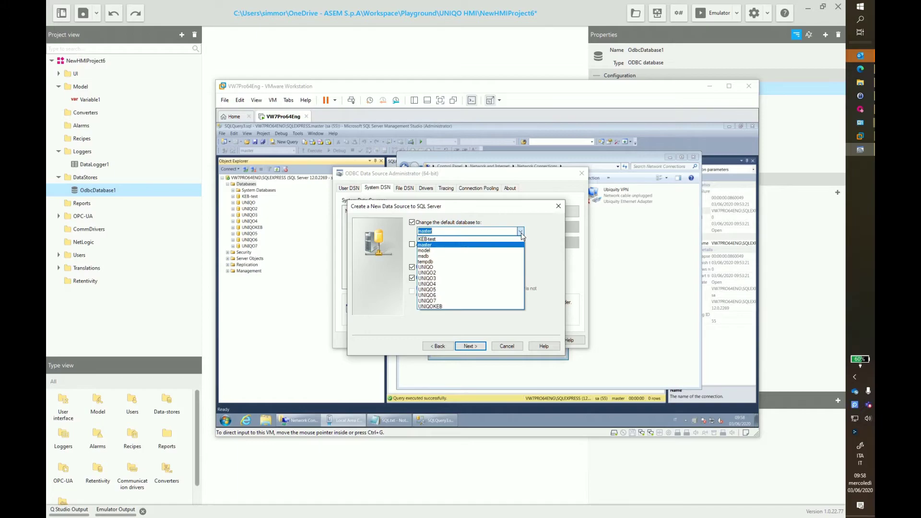
{"action": "left_click", "coordinate": [461, 301]}
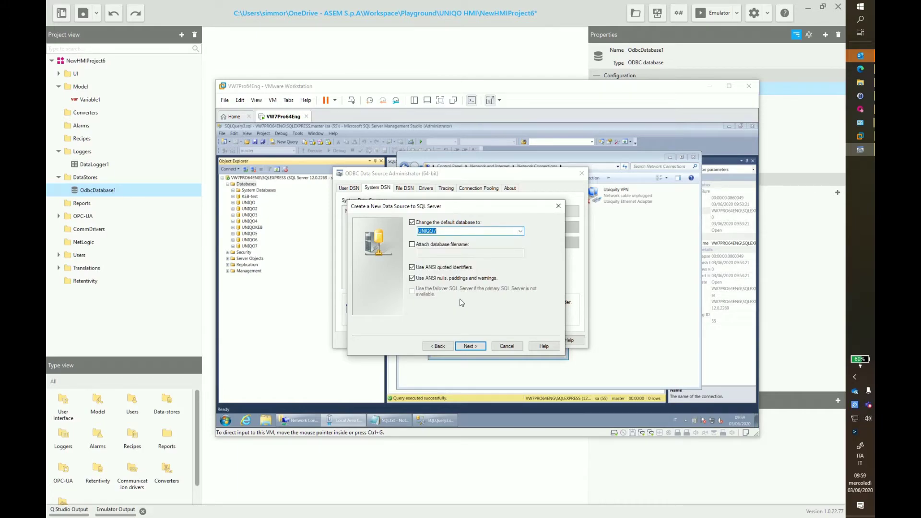
{"action": "left_click", "coordinate": [482, 345]}
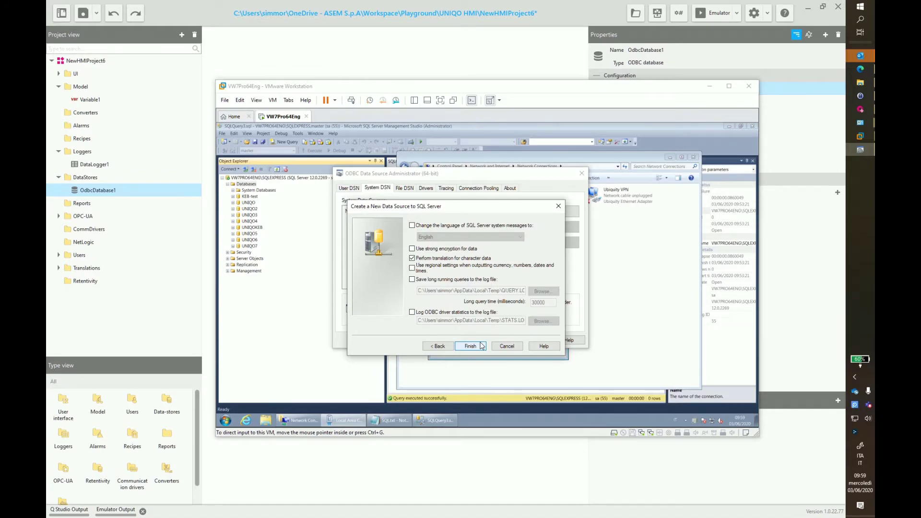
{"action": "left_click", "coordinate": [478, 348]}
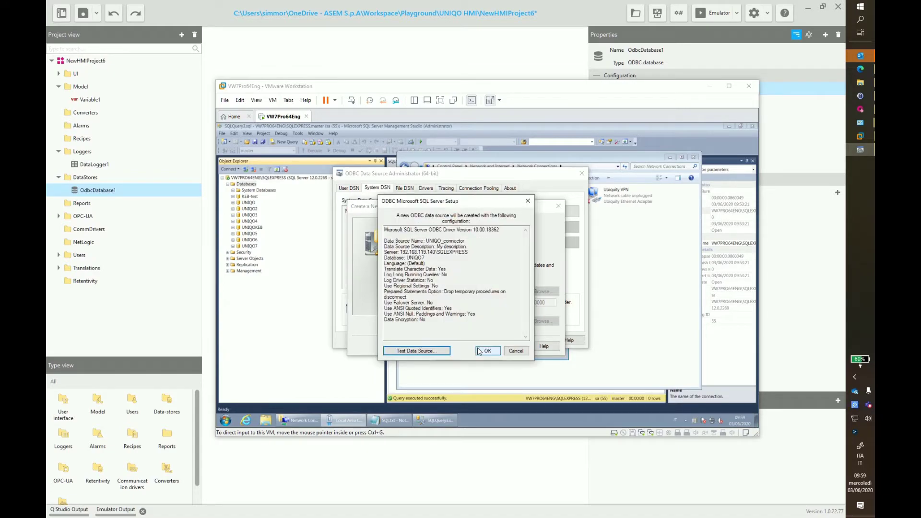
Test the data source successfully and confirm creating the DSN
{"action": "left_click", "coordinate": [424, 356]}
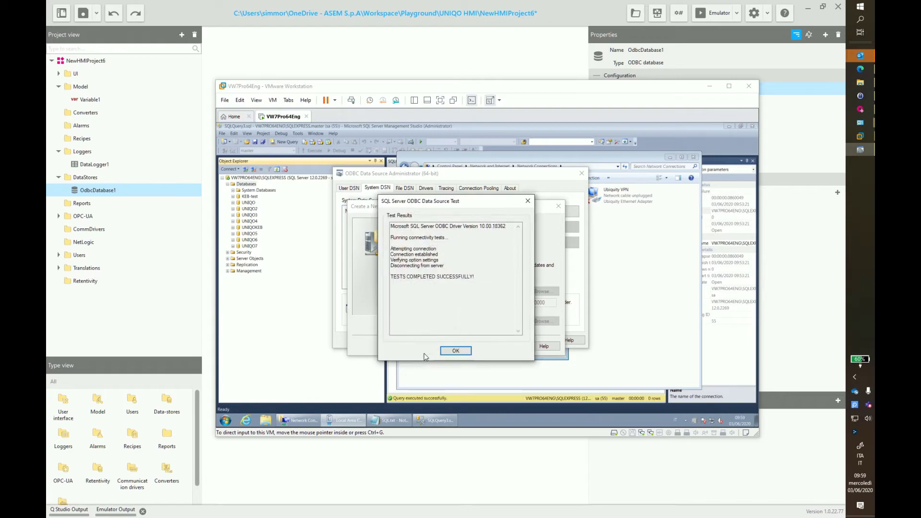
{"action": "left_click", "coordinate": [469, 354]}
{"action": "left_click", "coordinate": [481, 350]}
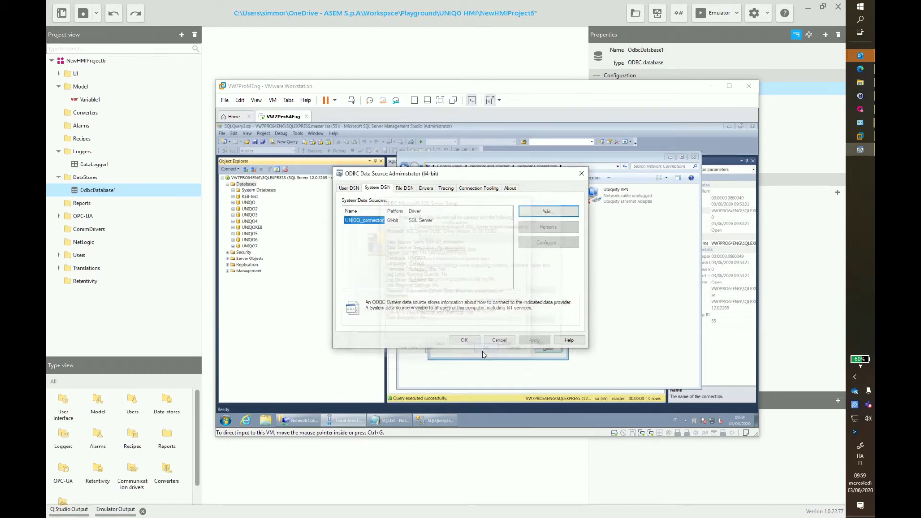
Close the ODBC administrator and set OdbcDatabase1's DSN to UNIQO_connector
{"action": "left_click", "coordinate": [473, 343]}
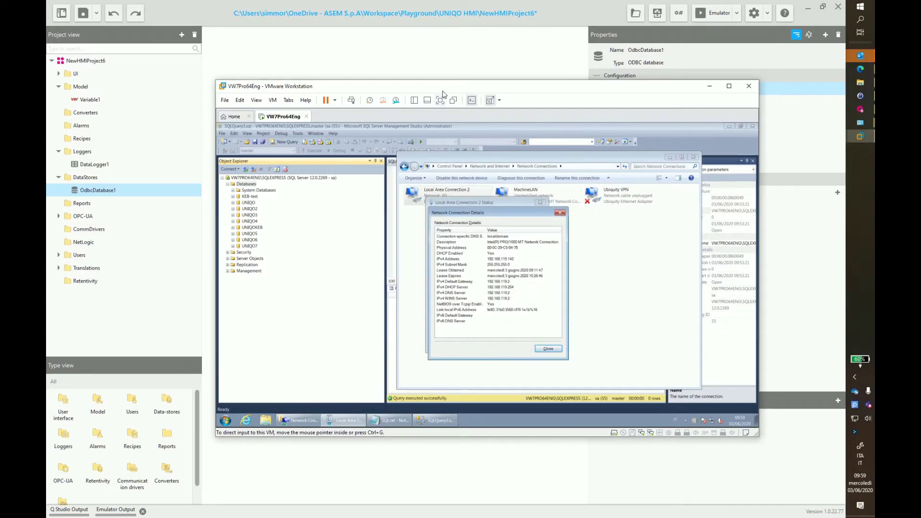
{"action": "left_click", "coordinate": [435, 53]}
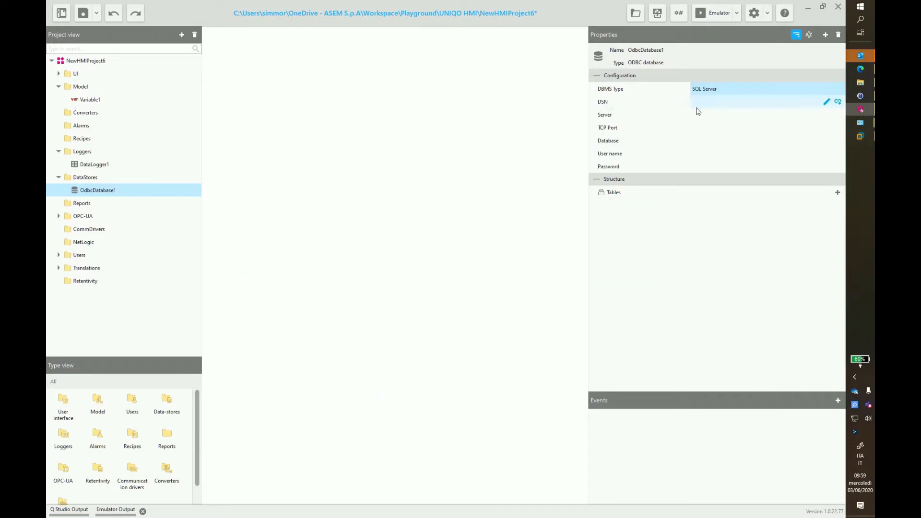
{"action": "left_click", "coordinate": [722, 103]}
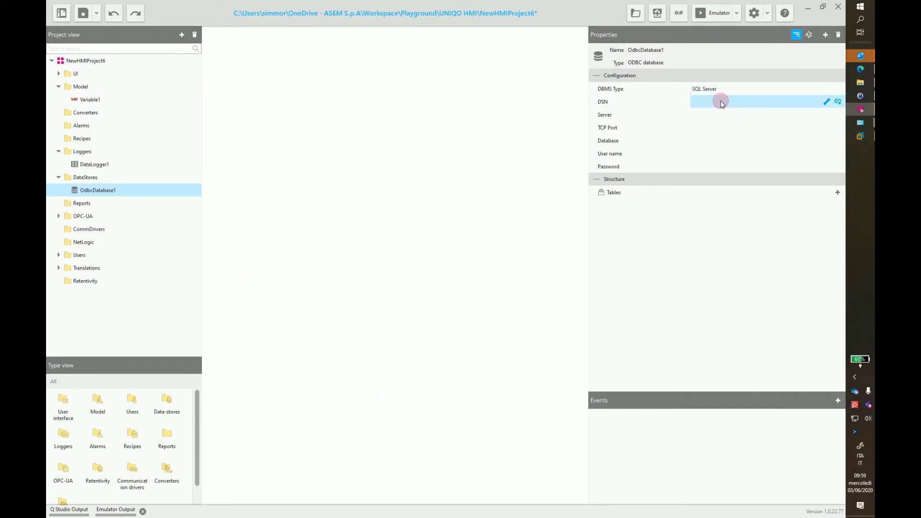
{"action": "left_click", "coordinate": [826, 101]}
{"action": "type", "text": "UNIQO_connector"}
{"action": "key", "text": "Return"}
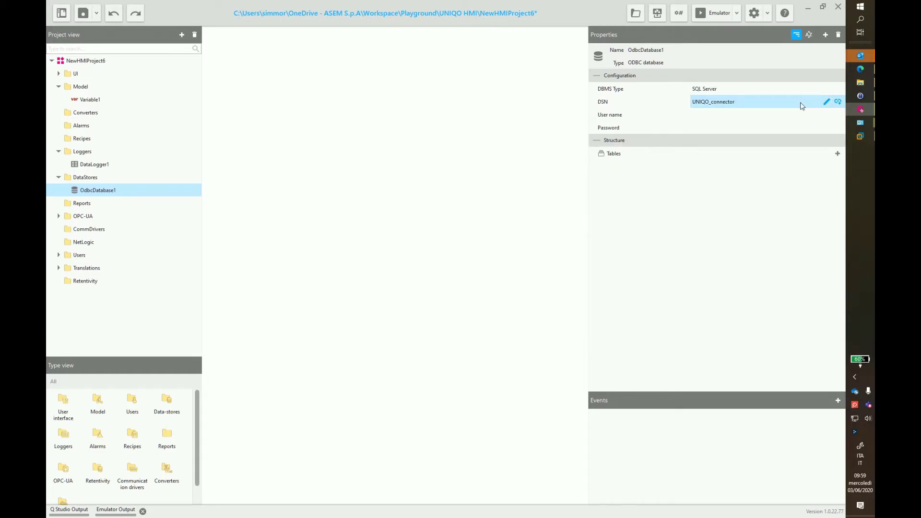
Enter database user name sa and the login password for OdbcDatabase1
{"action": "left_click", "coordinate": [730, 116]}
{"action": "type", "text": "sa"}
{"action": "key", "text": "Return"}
{"action": "left_click", "coordinate": [729, 129]}
{"action": "type", "text": "*********"}
{"action": "key", "text": "Return"}
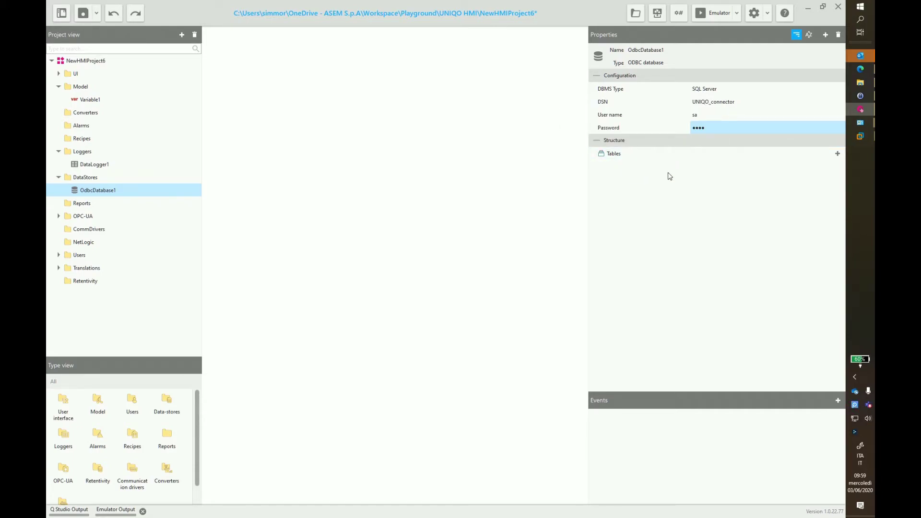
{"action": "left_click", "coordinate": [106, 168]}
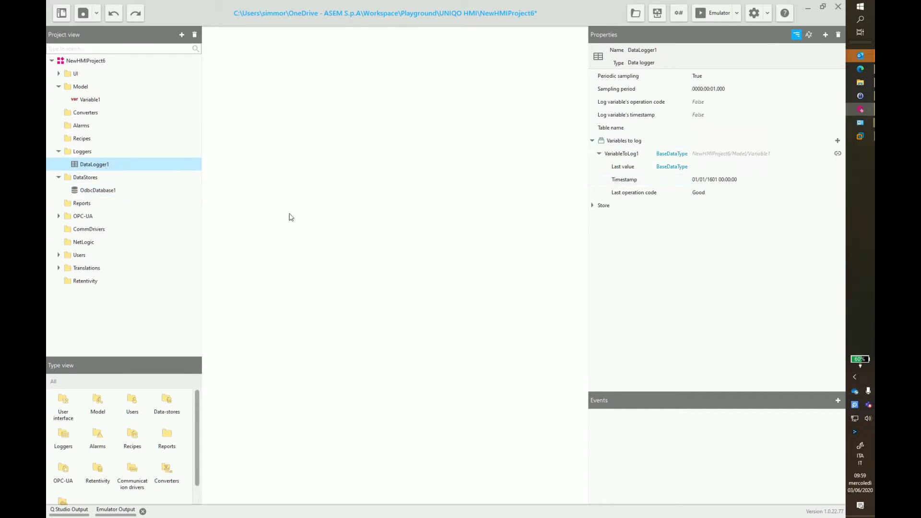
Drag OdbcDatabase1 onto DataLogger1's Store property
{"action": "left_click_drag", "start_coordinate": [91, 192], "coordinate": [750, 208]}
Open MainWindow from the UI folder and enlarge it to 630×470
{"action": "left_click", "coordinate": [59, 74]}
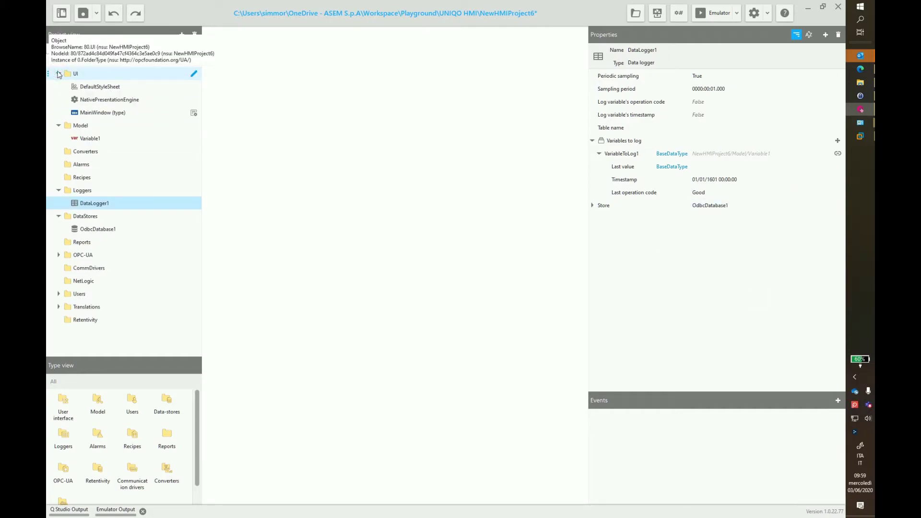
{"action": "double_click", "coordinate": [89, 112]}
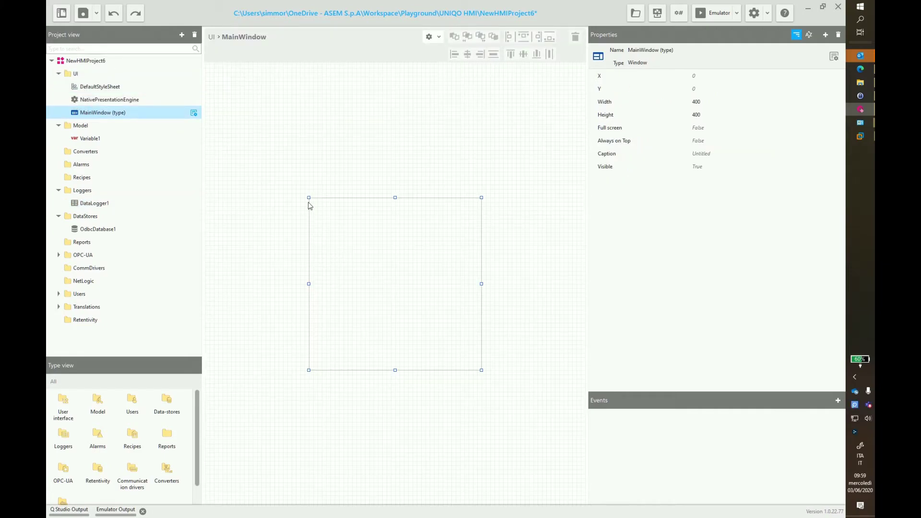
{"action": "left_click_drag", "start_coordinate": [306, 197], "coordinate": [259, 182]}
Add a Label and a Linear gauge from Base controls, linking them to Variable1
{"action": "double_click", "coordinate": [63, 402]}
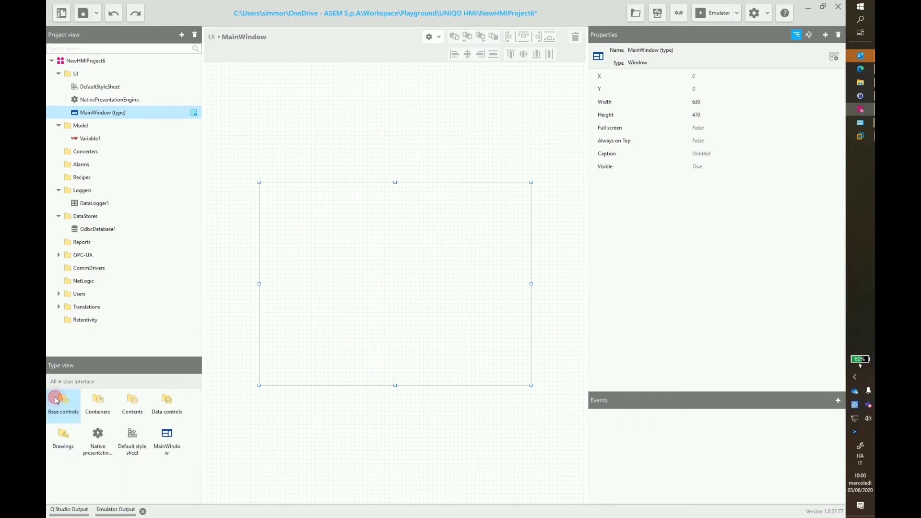
{"action": "double_click", "coordinate": [63, 402]}
{"action": "left_click_drag", "start_coordinate": [63, 402], "coordinate": [303, 201]}
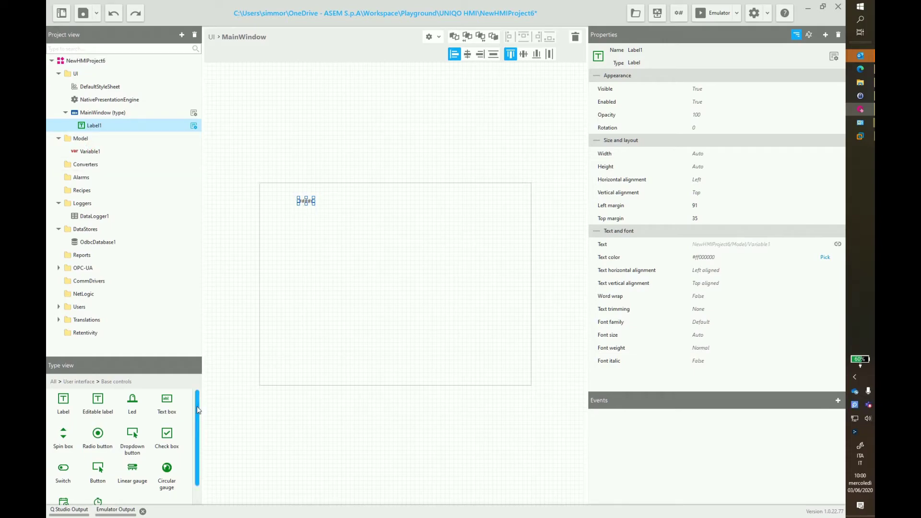
{"action": "left_click_drag", "start_coordinate": [134, 467], "coordinate": [284, 235]}
{"action": "left_click_drag", "start_coordinate": [91, 163], "coordinate": [309, 235]}
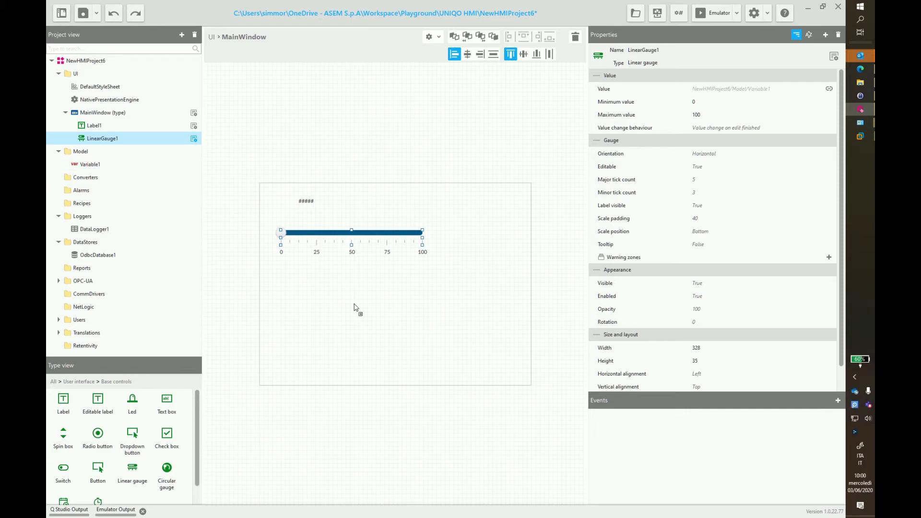
Run the project in QRuntime, slide the gauge to 70, then return to the VMware VM
{"action": "left_click", "coordinate": [715, 13]}
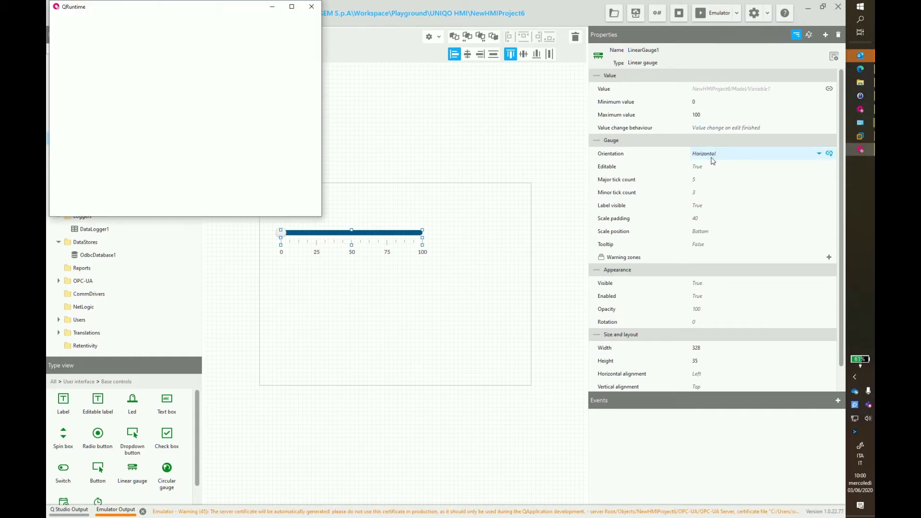
{"action": "left_click_drag", "start_coordinate": [73, 64], "coordinate": [171, 65]}
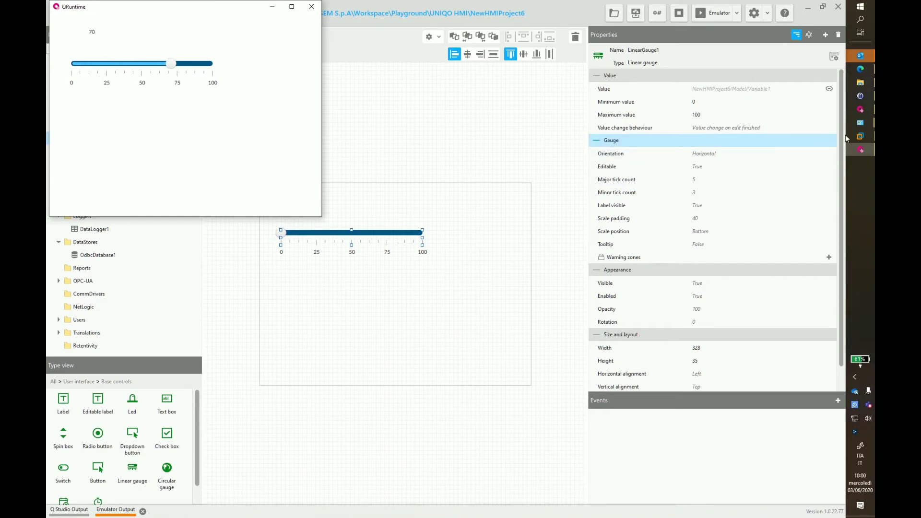
{"action": "left_click", "coordinate": [860, 136]}
Bring the VM's SQL Server Management Studio window to the front and move it aside
{"action": "left_click", "coordinate": [822, 188]}
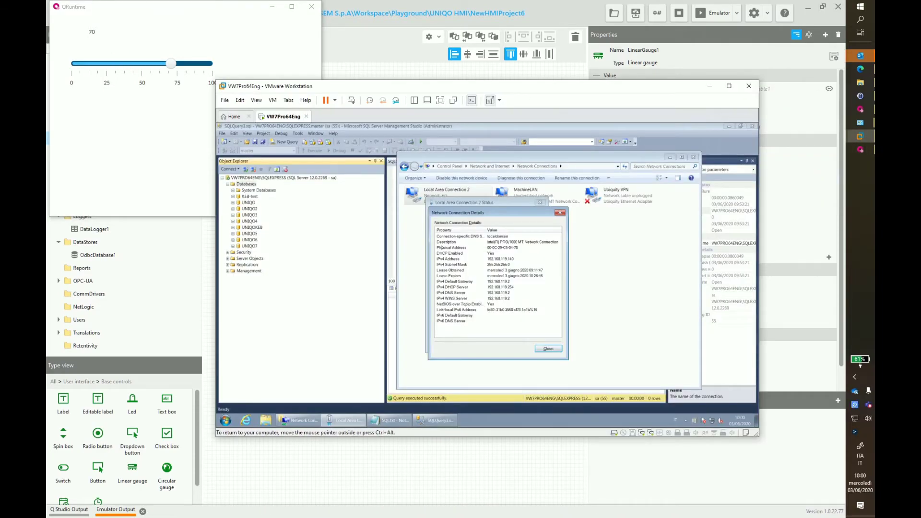
{"action": "left_click", "coordinate": [358, 344]}
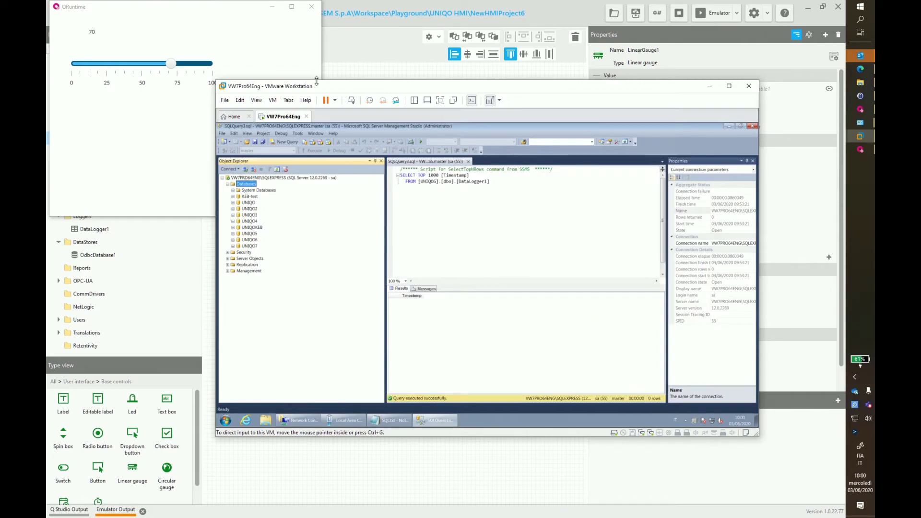
{"action": "left_click_drag", "start_coordinate": [319, 86], "coordinate": [405, 87]}
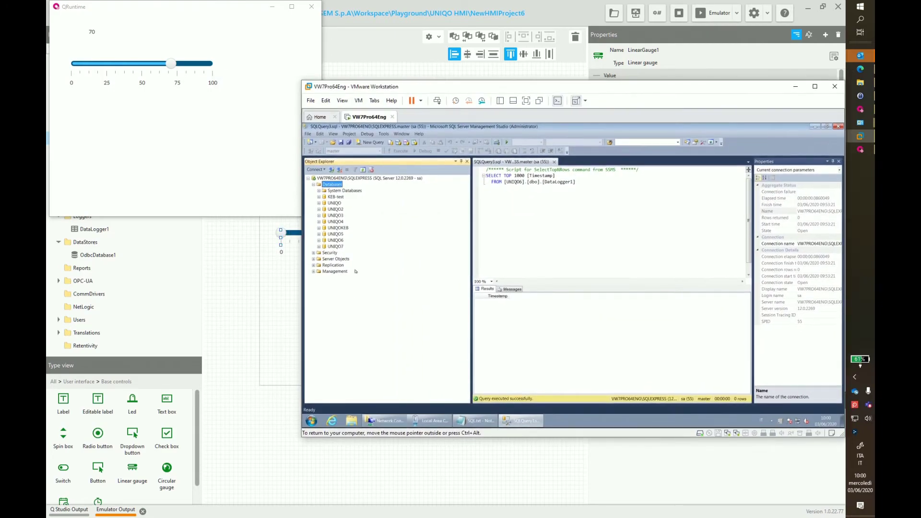
Select Top 1000 Rows from UNIQO7's dbo.DataLogger1 table, showing logged values at 70
{"action": "left_click", "coordinate": [335, 247]}
{"action": "left_click", "coordinate": [319, 247]}
{"action": "left_click", "coordinate": [324, 260]}
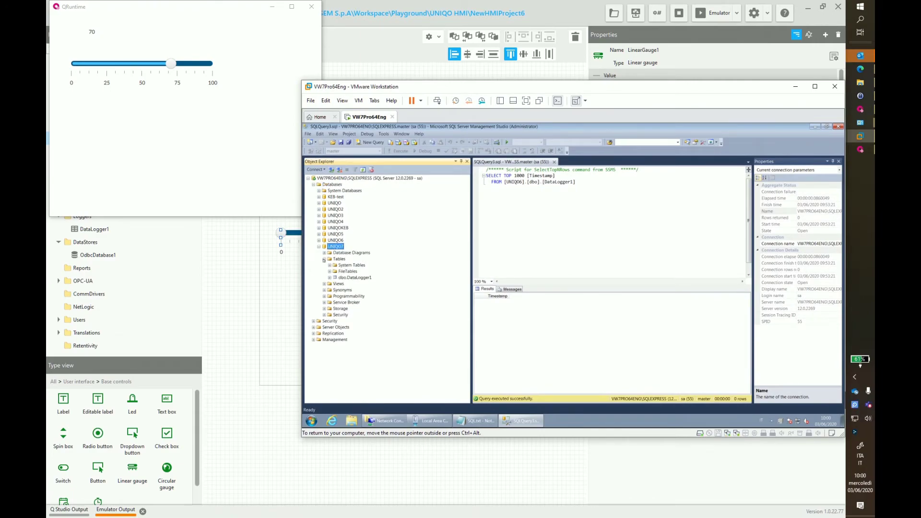
{"action": "left_click", "coordinate": [366, 278]}
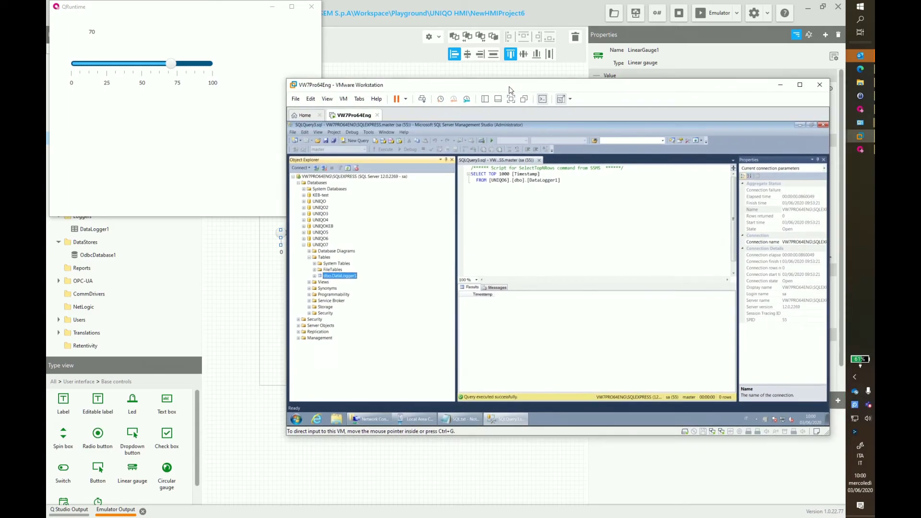
{"action": "right_click", "coordinate": [345, 279]}
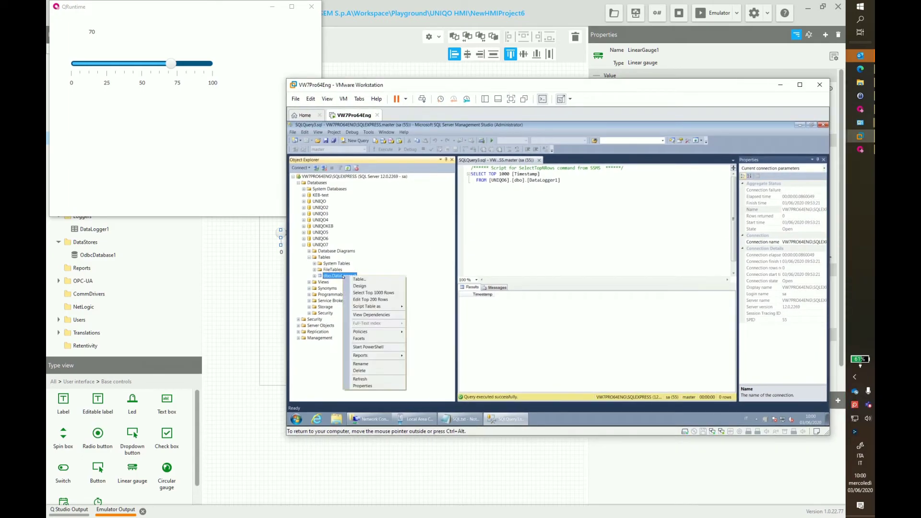
{"action": "left_click", "coordinate": [396, 293]}
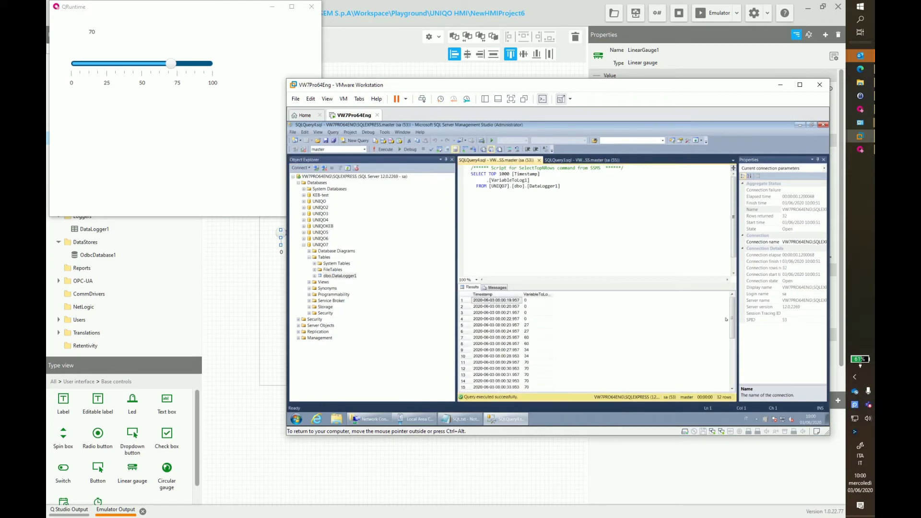
{"action": "left_click_drag", "start_coordinate": [732, 300], "coordinate": [739, 367]}
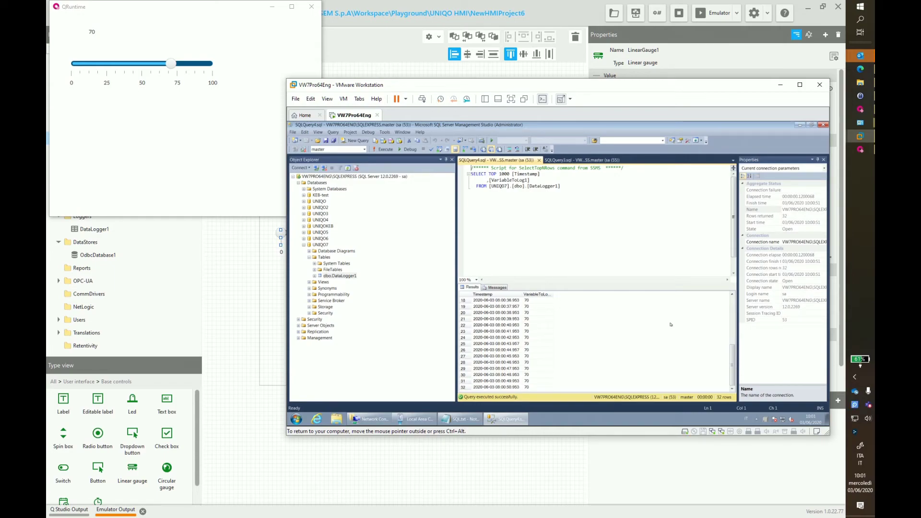
Back in Q Studio, increase MainWindow's height from 470 to 660
{"action": "left_click", "coordinate": [549, 18]}
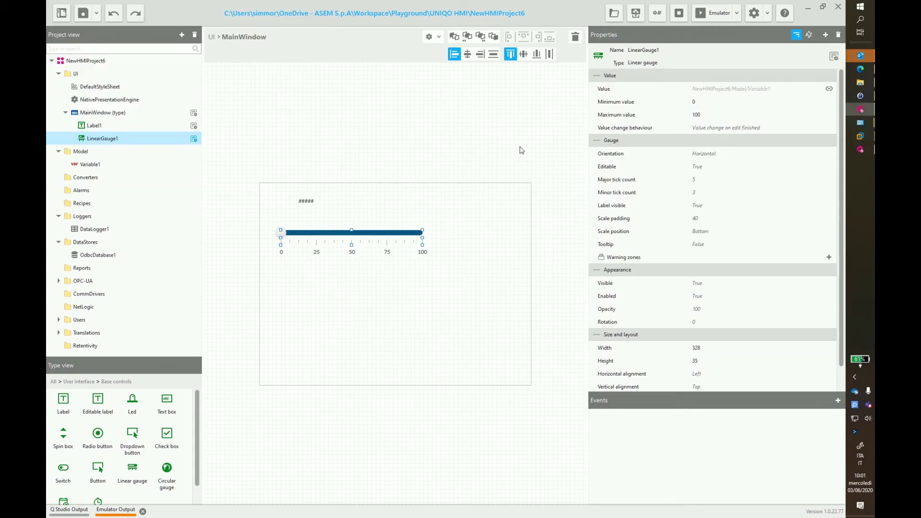
{"action": "left_click", "coordinate": [355, 350]}
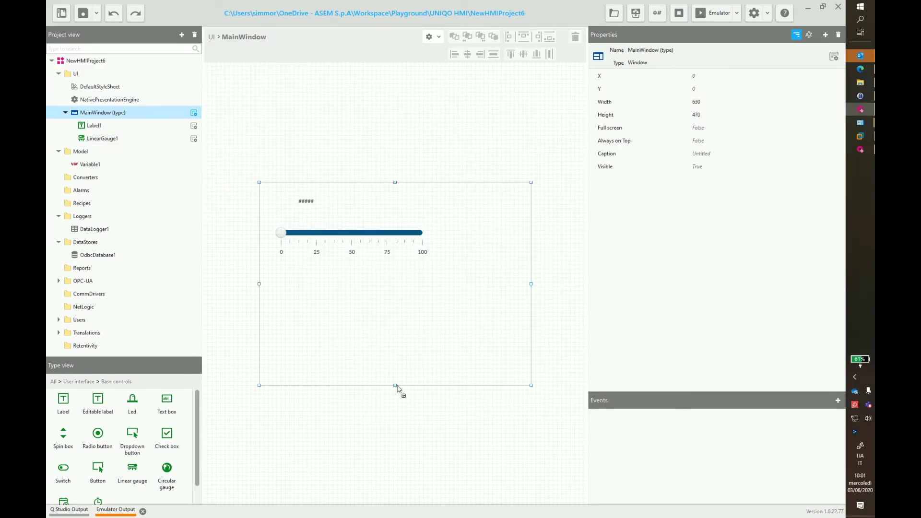
{"action": "left_click_drag", "start_coordinate": [396, 385], "coordinate": [395, 426]}
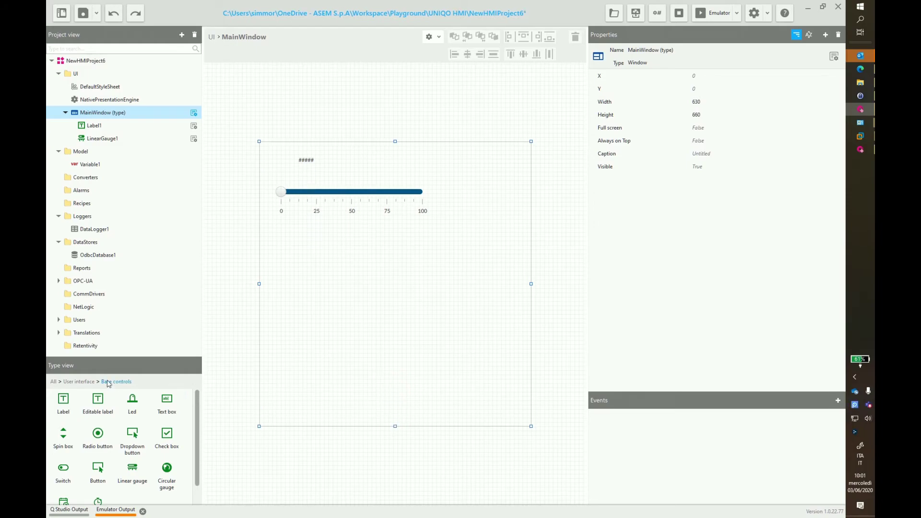
Add a Data grid bound to DataLogger1, enlarged and positioned under the gauge
{"action": "left_click", "coordinate": [76, 382]}
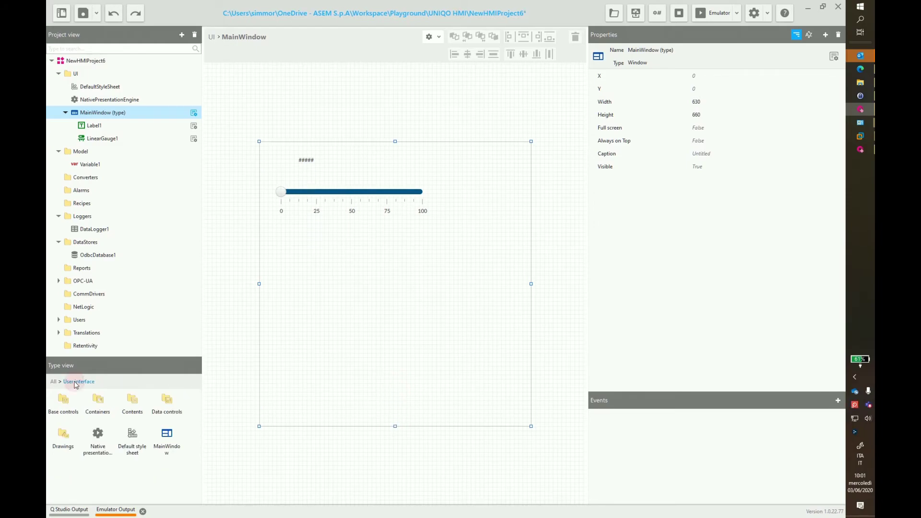
{"action": "left_click", "coordinate": [168, 402]}
{"action": "left_click_drag", "start_coordinate": [134, 403], "coordinate": [296, 247]}
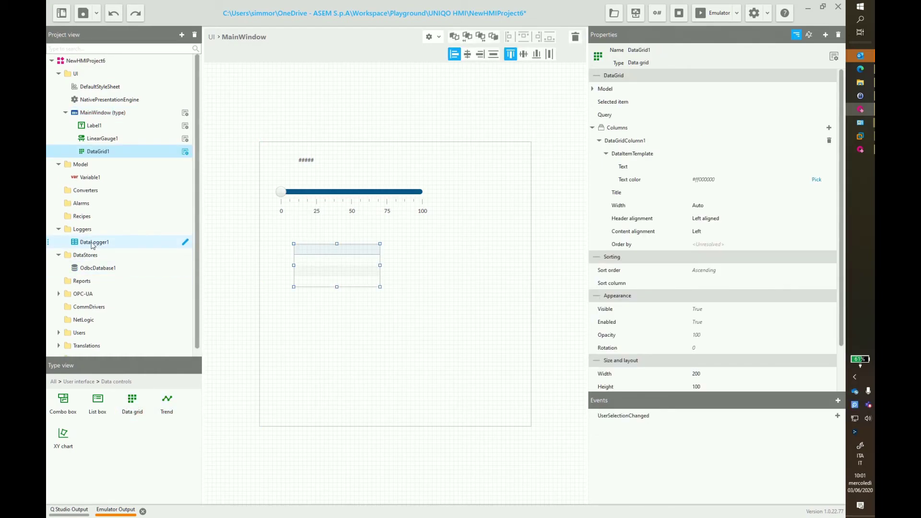
{"action": "left_click_drag", "start_coordinate": [93, 245], "coordinate": [323, 252]}
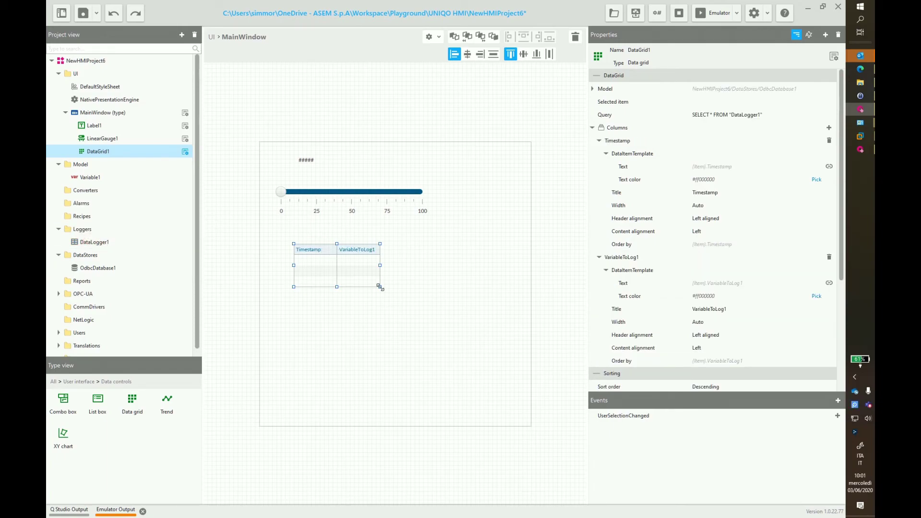
{"action": "left_click_drag", "start_coordinate": [379, 287], "coordinate": [432, 396]}
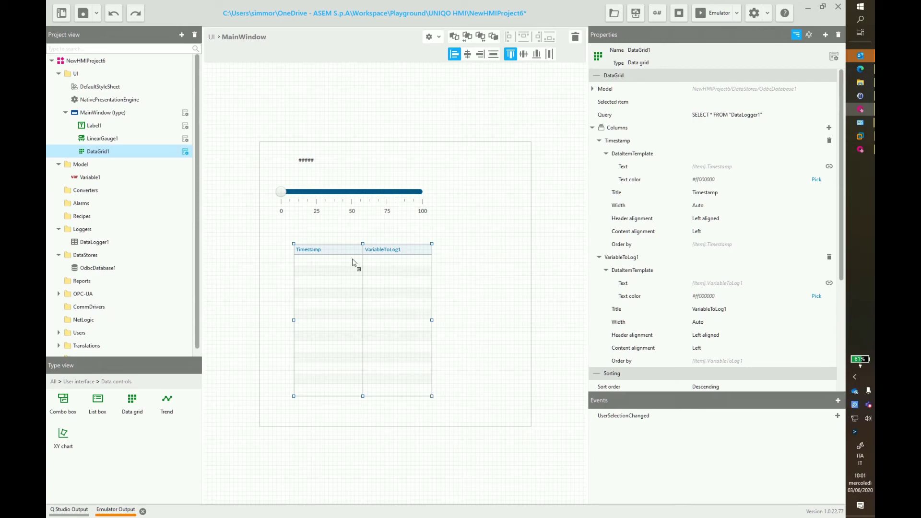
{"action": "left_click_drag", "start_coordinate": [349, 256], "coordinate": [328, 252]}
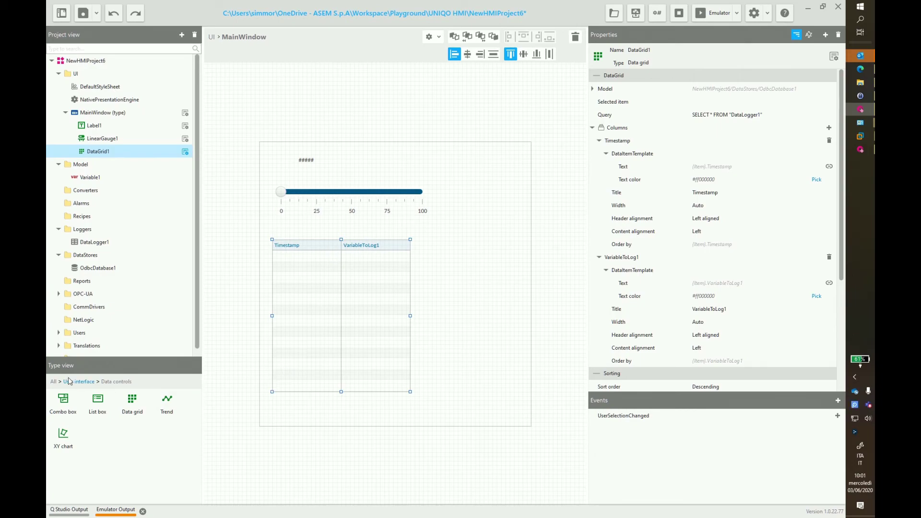
Add a Button from Base controls beside the grid with the caption 'Refresh'
{"action": "left_click", "coordinate": [53, 383]}
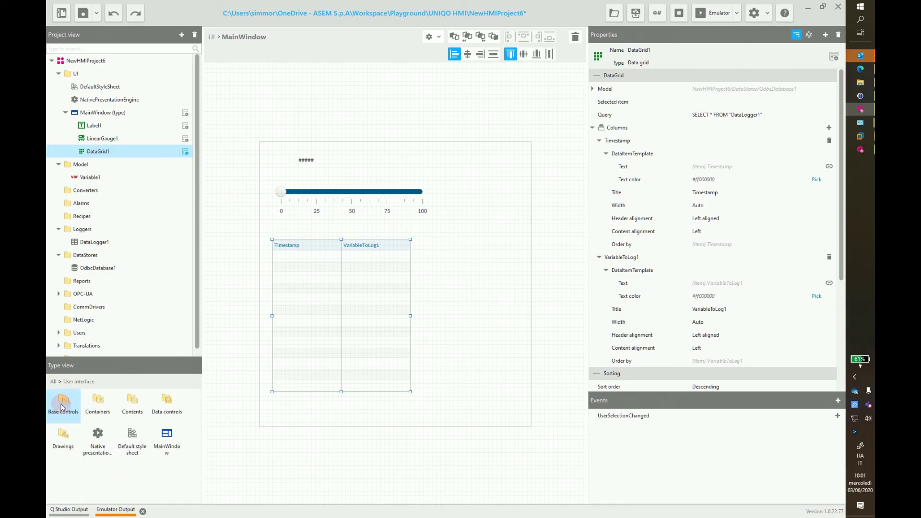
{"action": "double_click", "coordinate": [61, 407]}
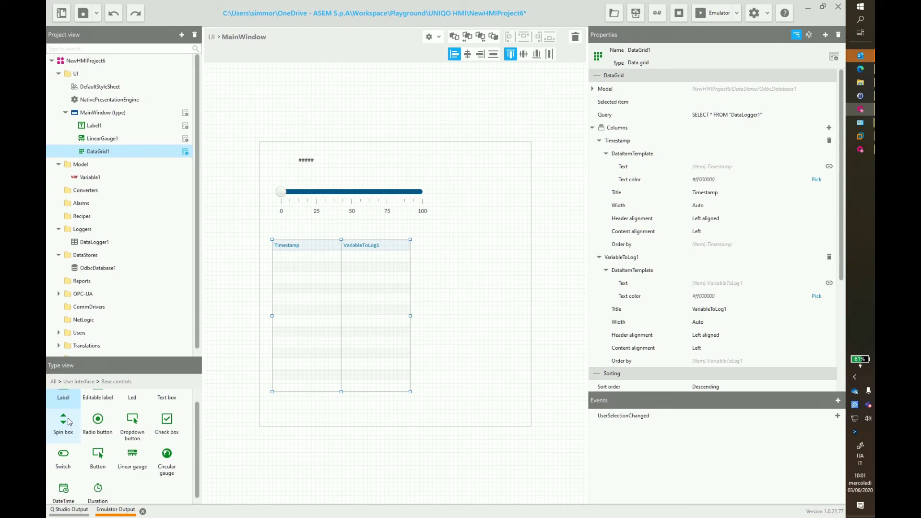
{"action": "scroll", "coordinate": [98, 447], "scroll_direction": "down", "scroll_amount": 1}
{"action": "left_click_drag", "start_coordinate": [98, 448], "coordinate": [445, 271]}
{"action": "double_click", "coordinate": [450, 272]}
{"action": "type", "text": "Refresh"}
{"action": "key", "text": "Return"}
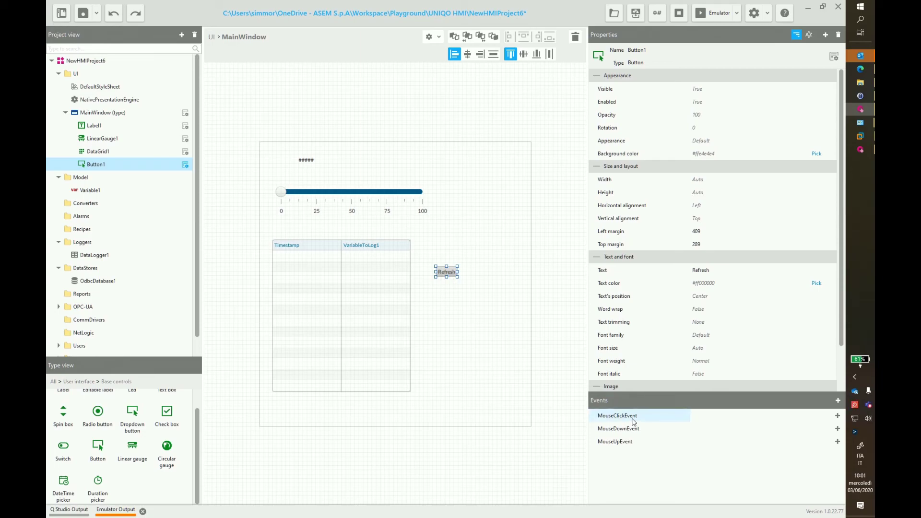
Give the button a MouseClickEvent that calls DataGrid1's Refresh method
{"action": "left_click", "coordinate": [838, 415]}
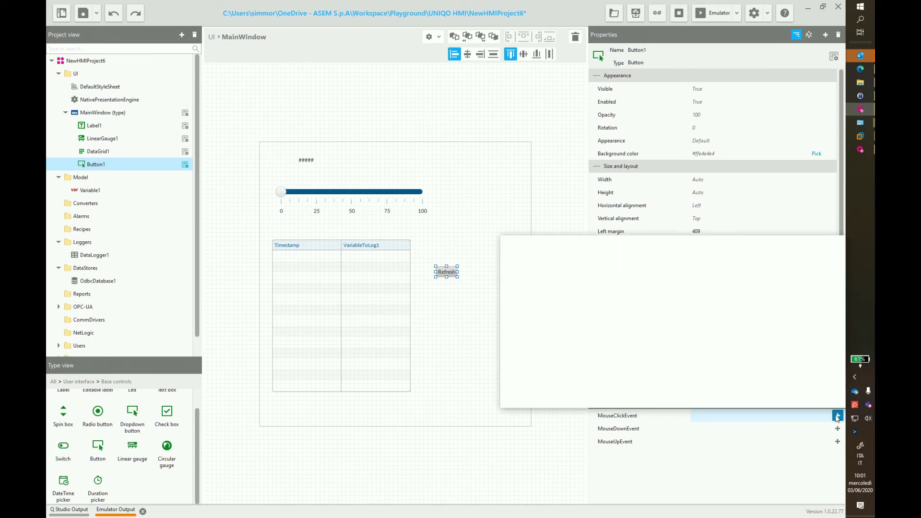
{"action": "scroll", "coordinate": [525, 364], "scroll_direction": "down", "scroll_amount": 2}
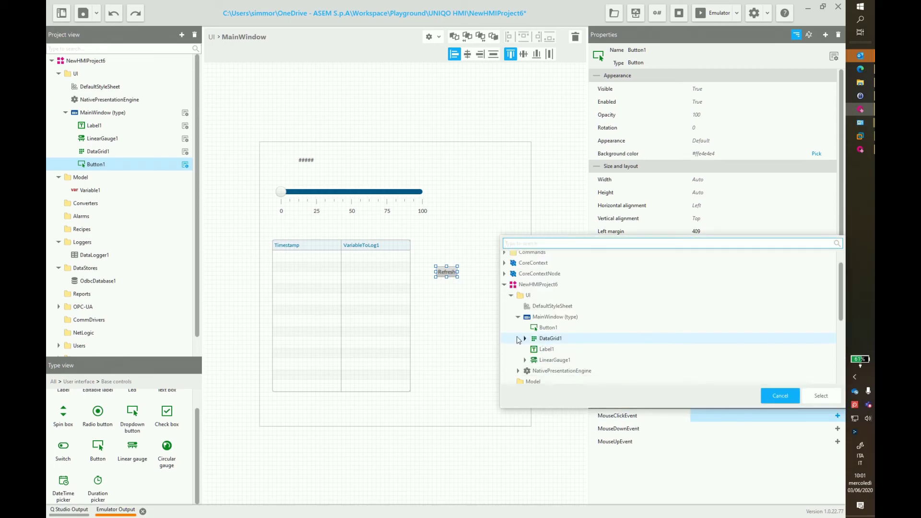
{"action": "left_click", "coordinate": [525, 338]}
{"action": "scroll", "coordinate": [532, 341], "scroll_direction": "down", "scroll_amount": 1}
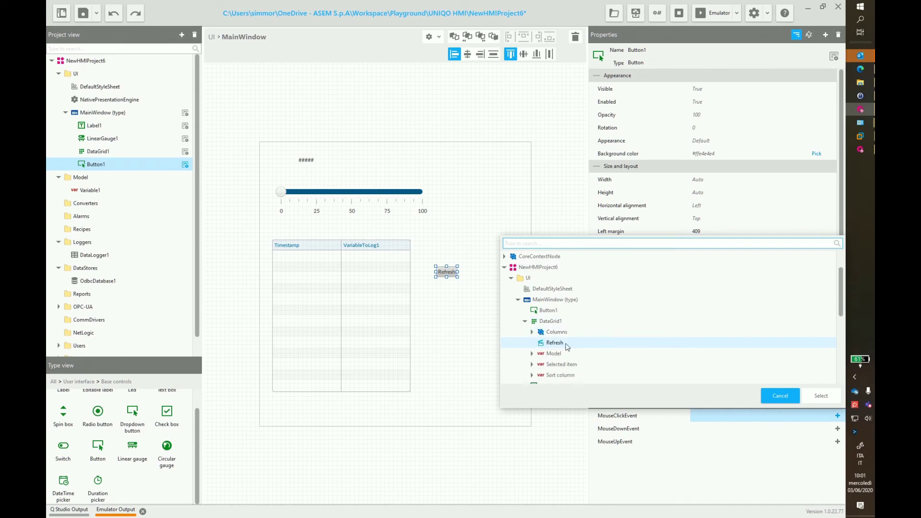
{"action": "left_click", "coordinate": [567, 345]}
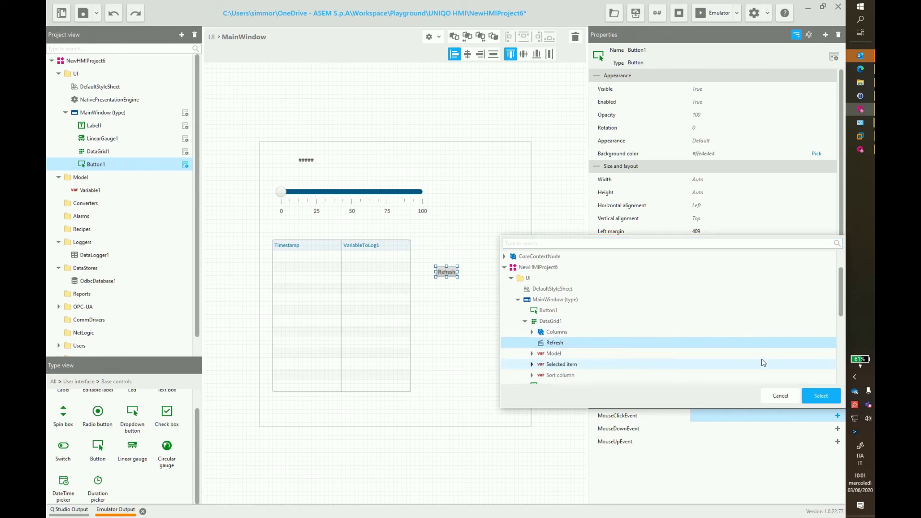
{"action": "left_click", "coordinate": [818, 397]}
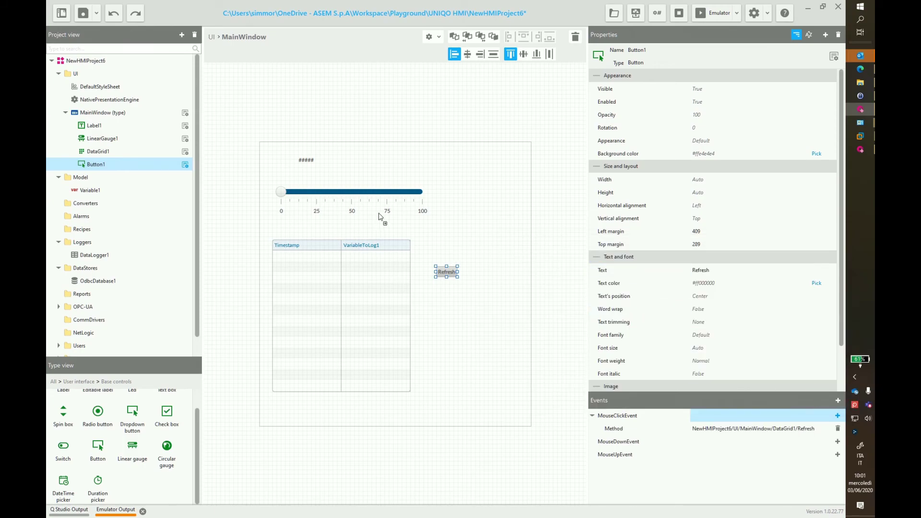
Run the emulator, move the gauge slider, and refresh the grid to list new values 44, 75, 50
{"action": "left_click", "coordinate": [714, 15]}
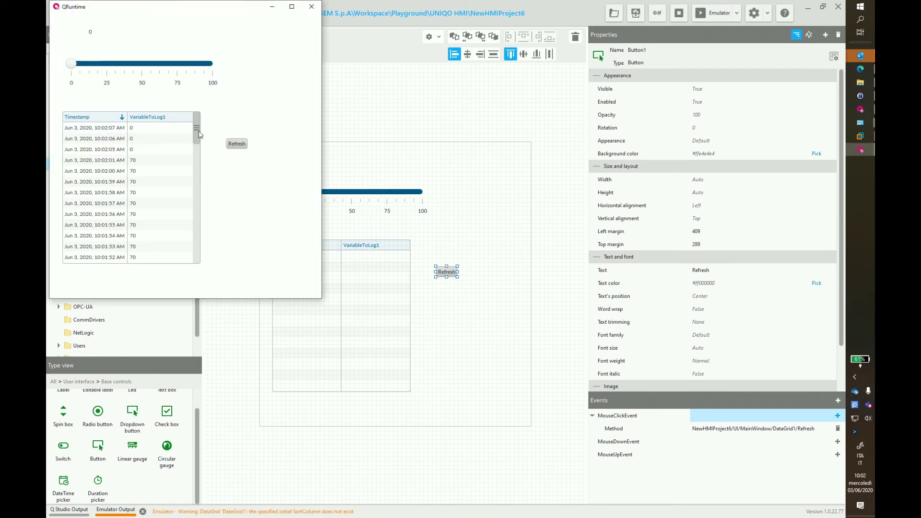
{"action": "left_click_drag", "start_coordinate": [196, 128], "coordinate": [197, 155]}
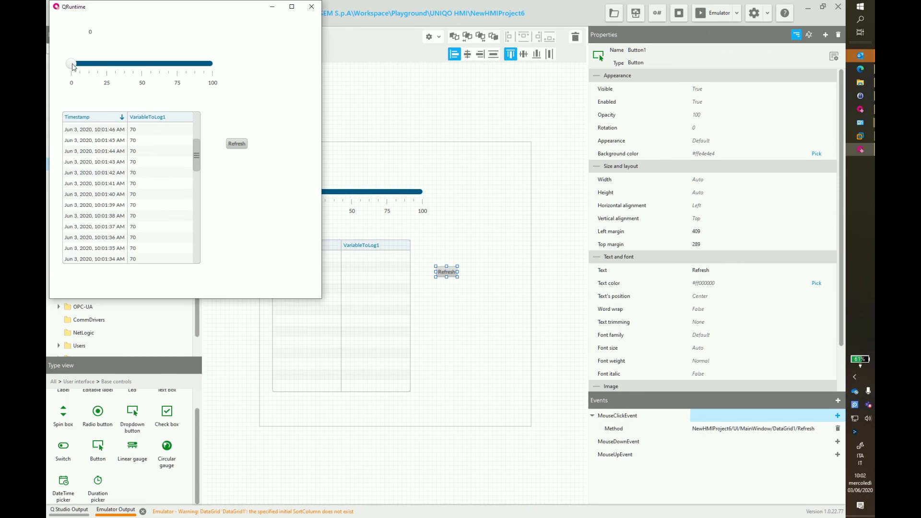
{"action": "left_click_drag", "start_coordinate": [72, 64], "coordinate": [135, 67]}
{"action": "left_click", "coordinate": [236, 144]}
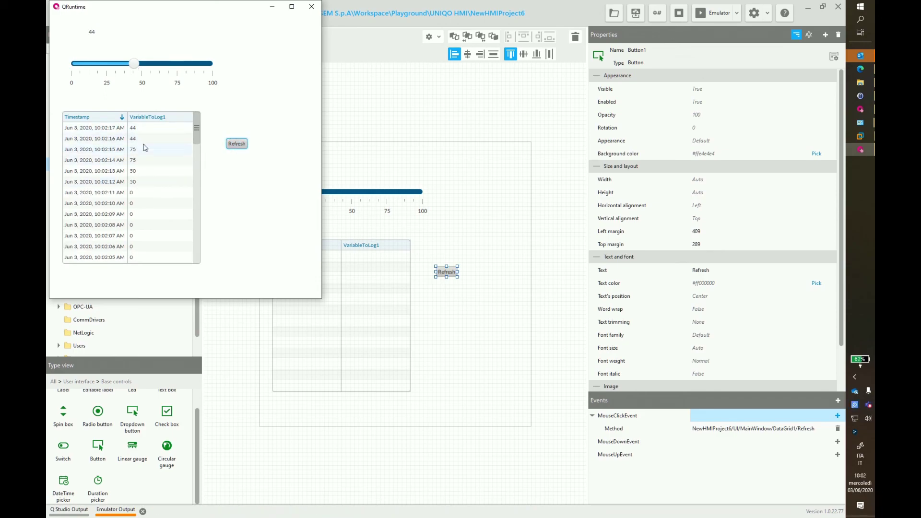